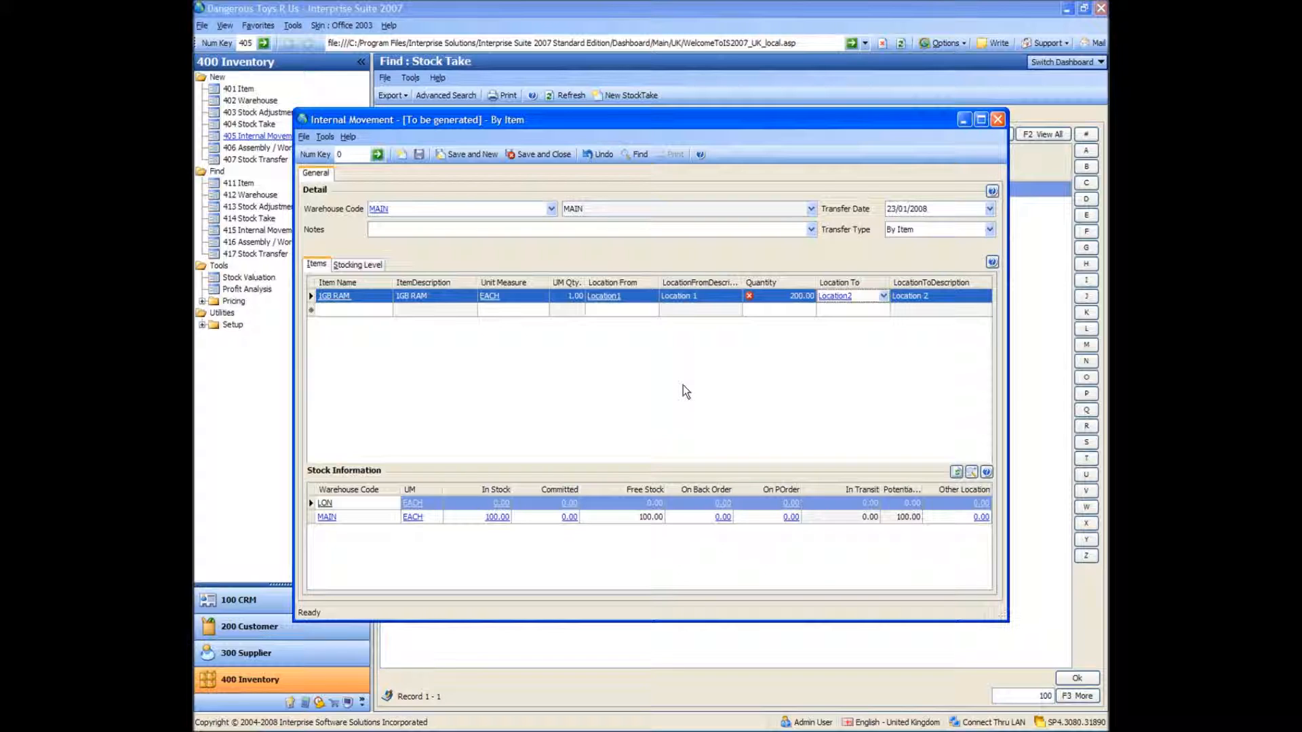
Discard the unsaved internal movement and open a new stock adjustment
{"action": "left_click", "coordinate": [997, 121]}
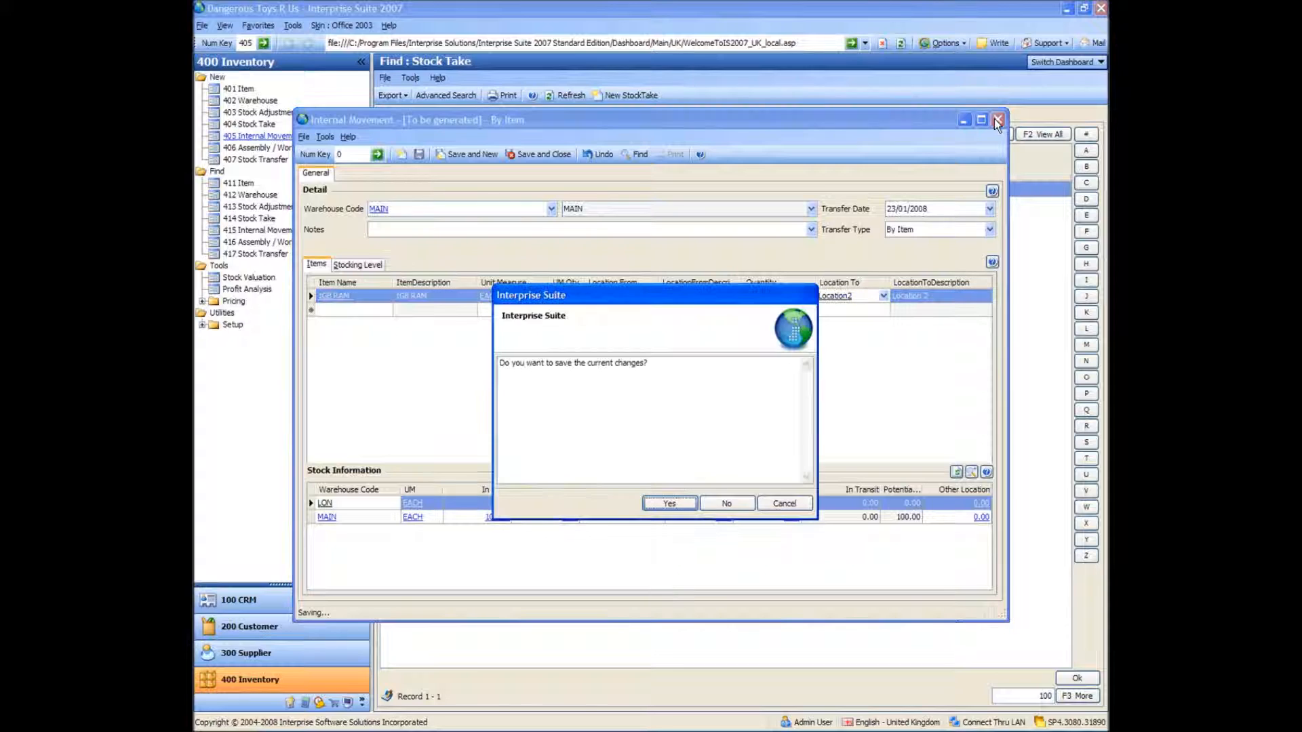
{"action": "left_click", "coordinate": [726, 503]}
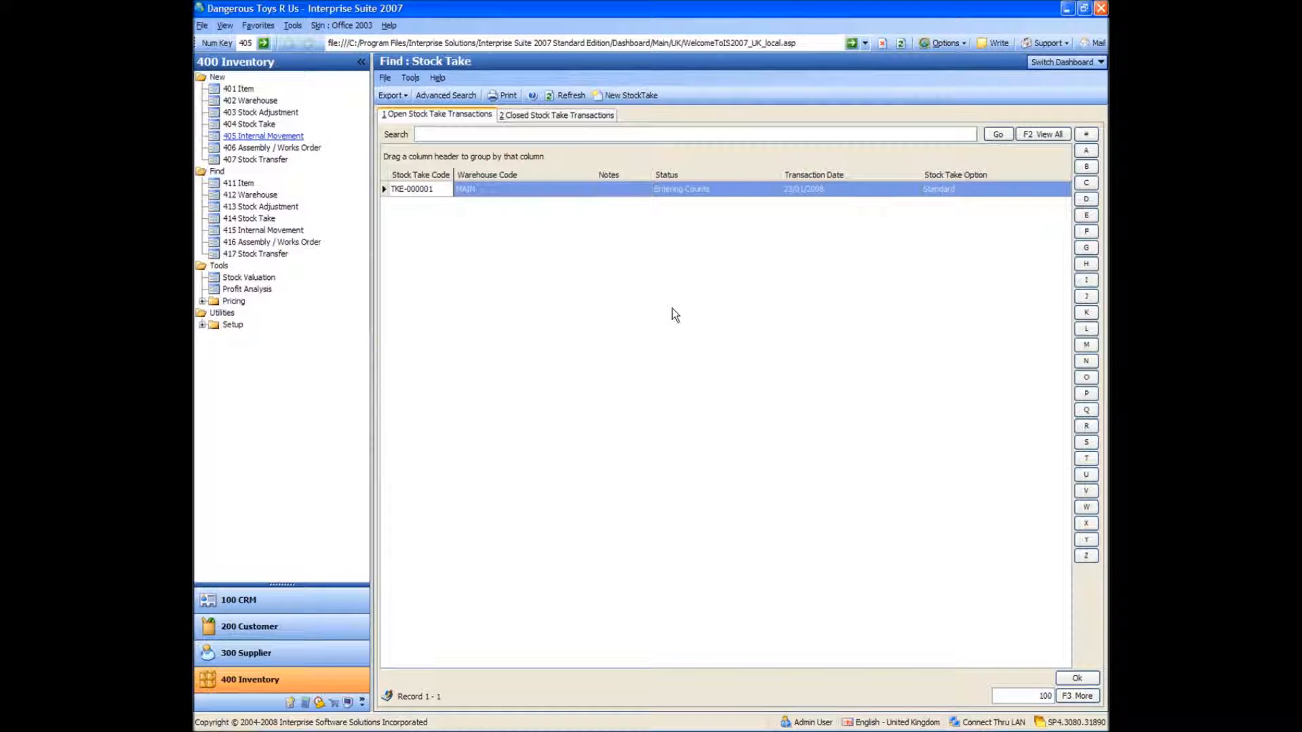
{"action": "left_click", "coordinate": [245, 114]}
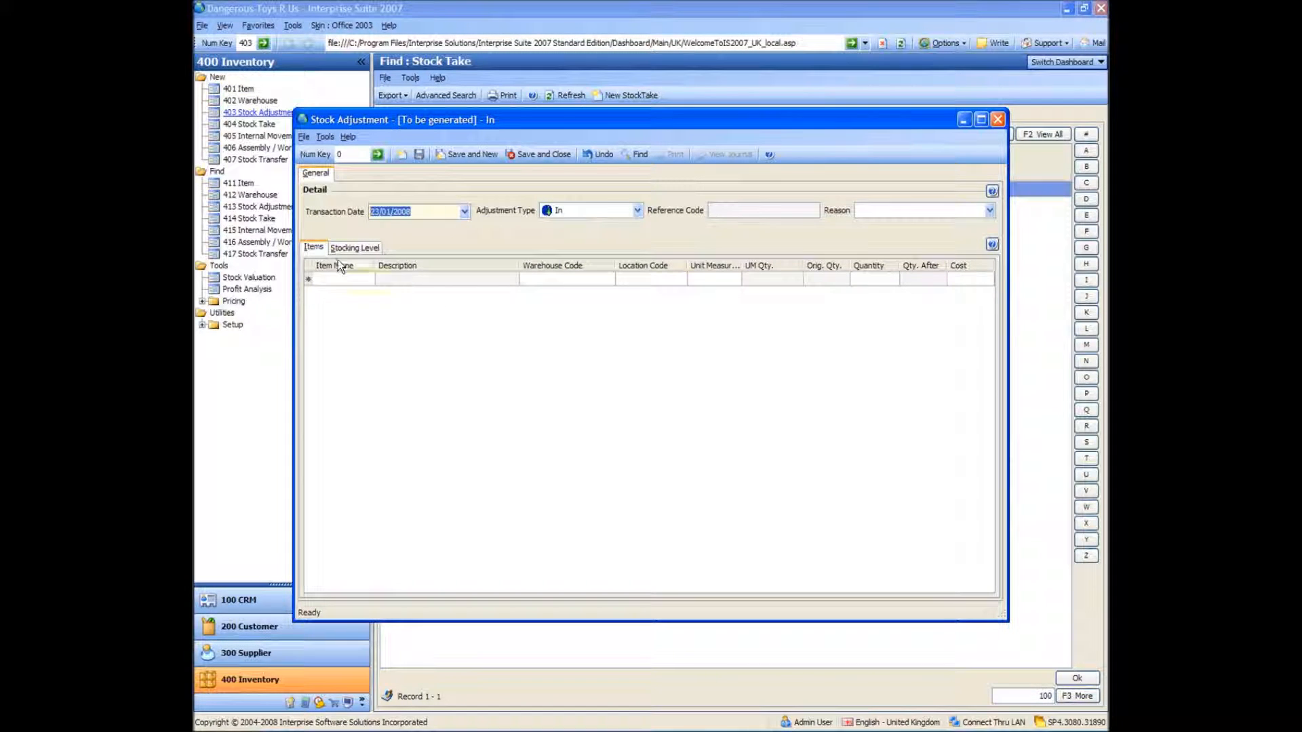
Add 1GB RAM with a quantity of 10 to the In stock adjustment, and save and close it
{"action": "left_click", "coordinate": [342, 280]}
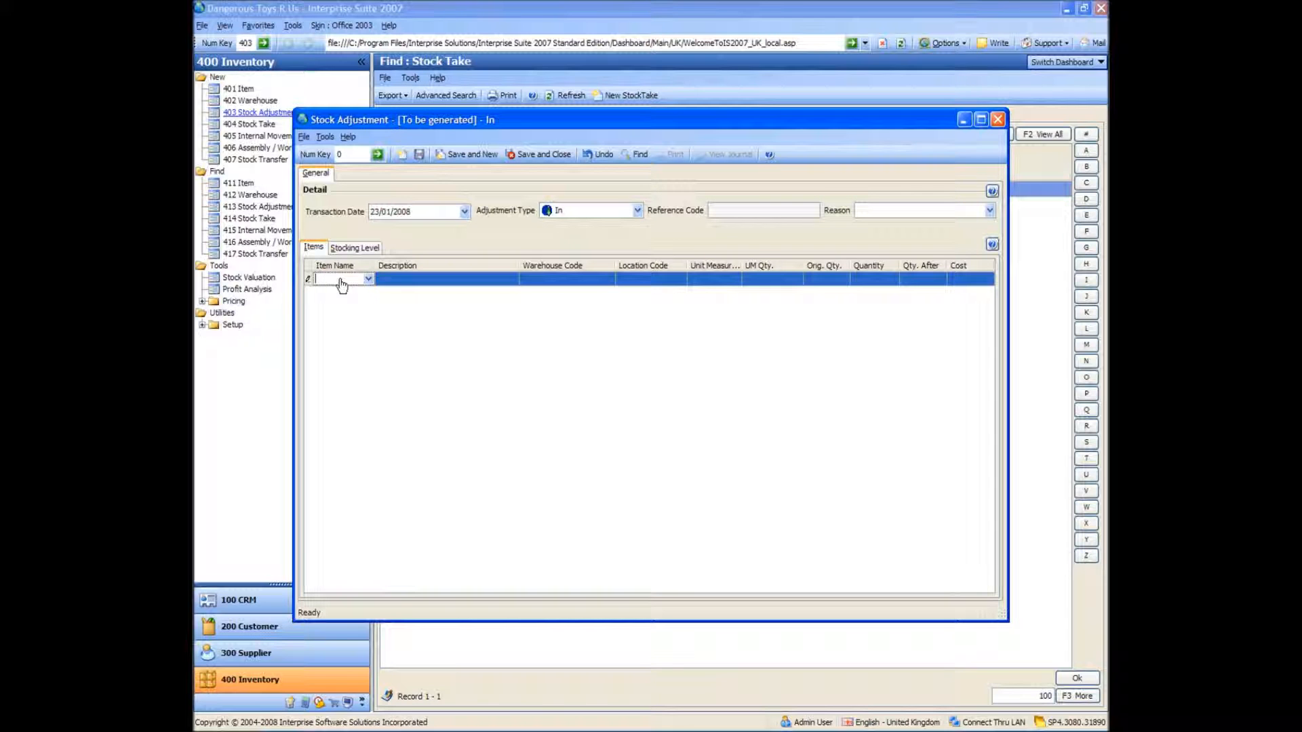
{"action": "type", "text": "1GB RAM"}
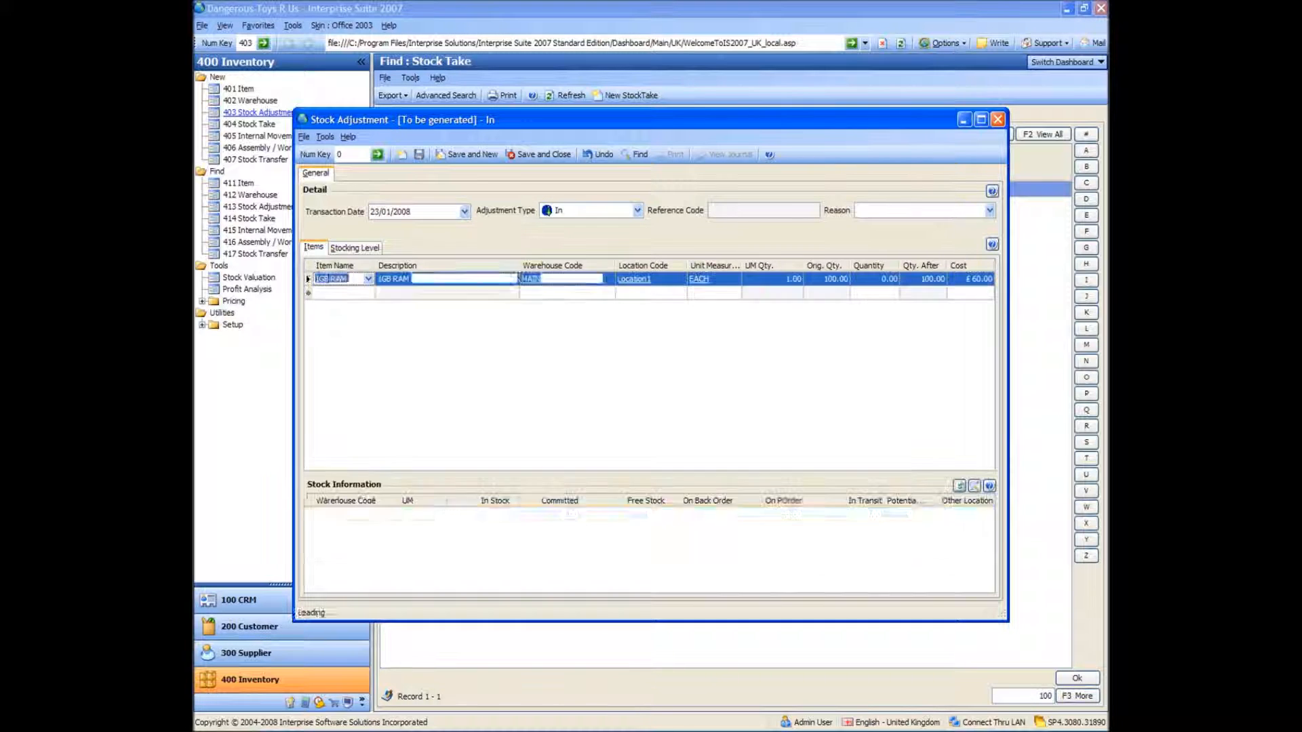
{"action": "key", "text": "Tab"}
{"action": "left_click", "coordinate": [872, 278]}
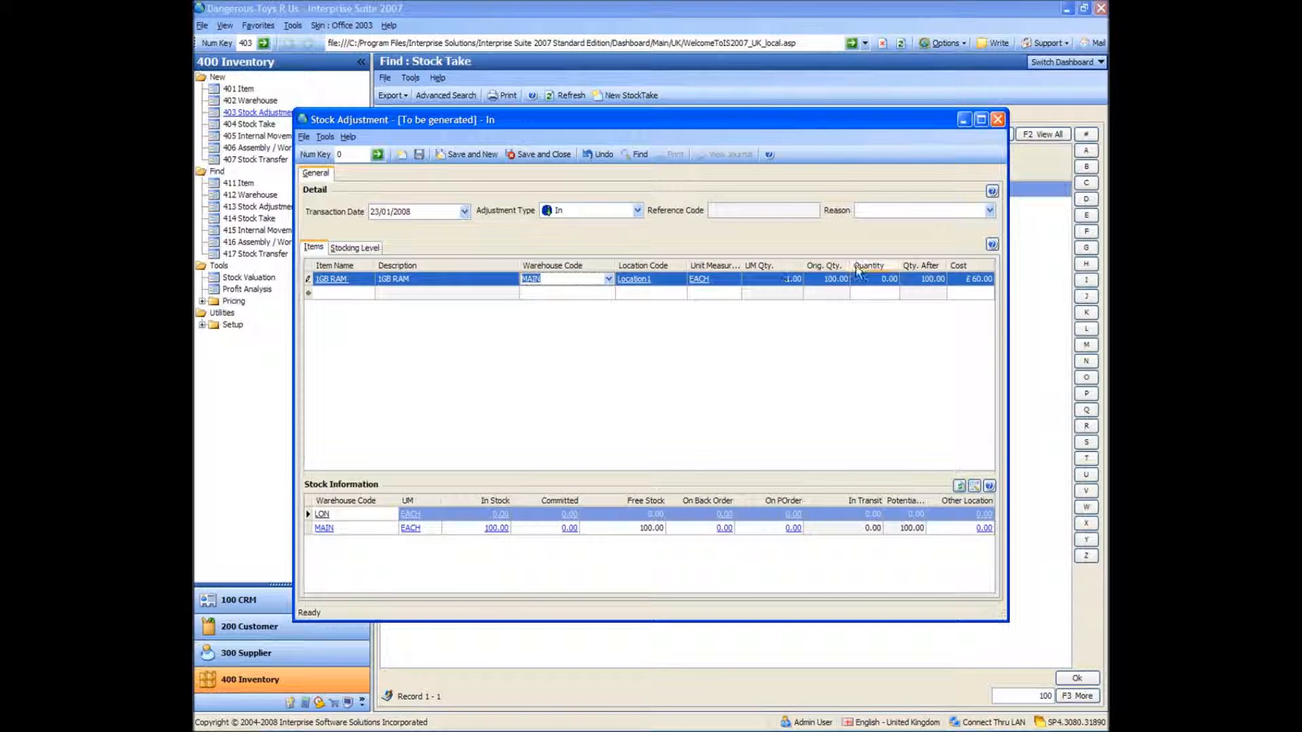
{"action": "left_click_drag", "start_coordinate": [872, 277], "coordinate": [940, 299]}
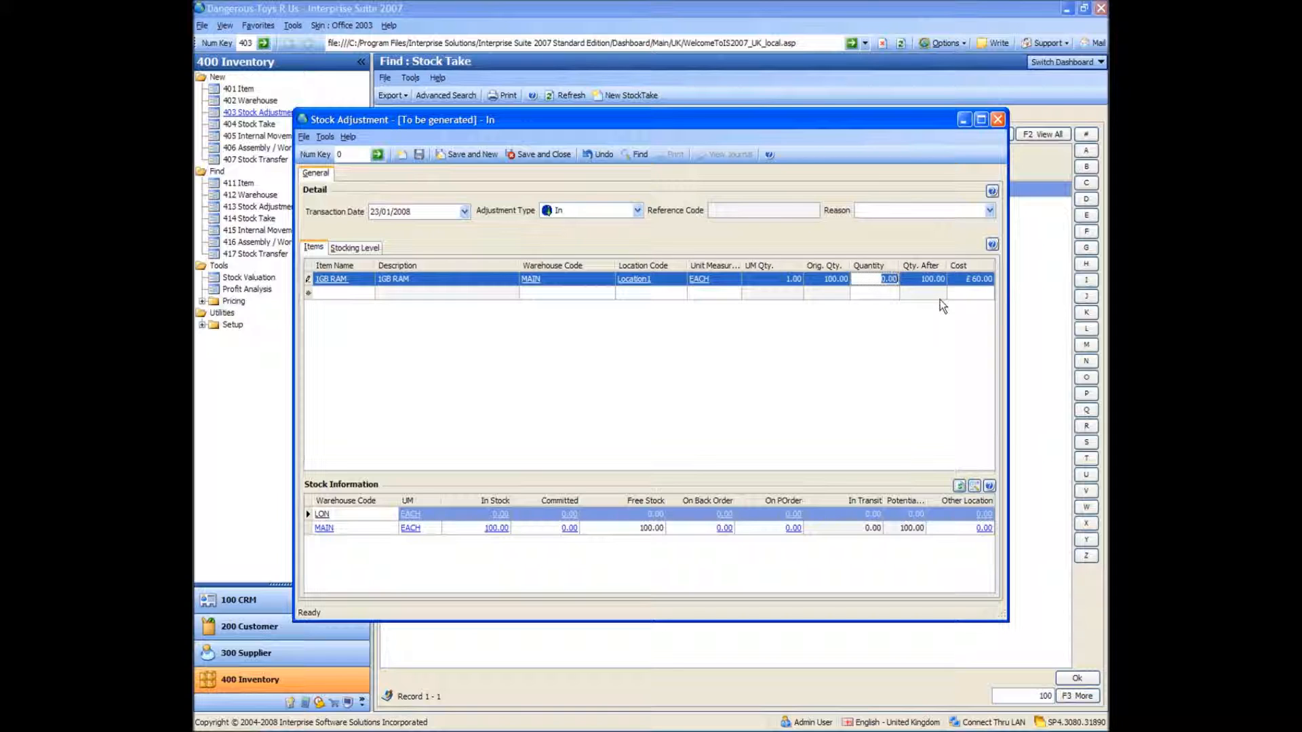
{"action": "type", "text": "10"}
{"action": "key", "text": "Tab"}
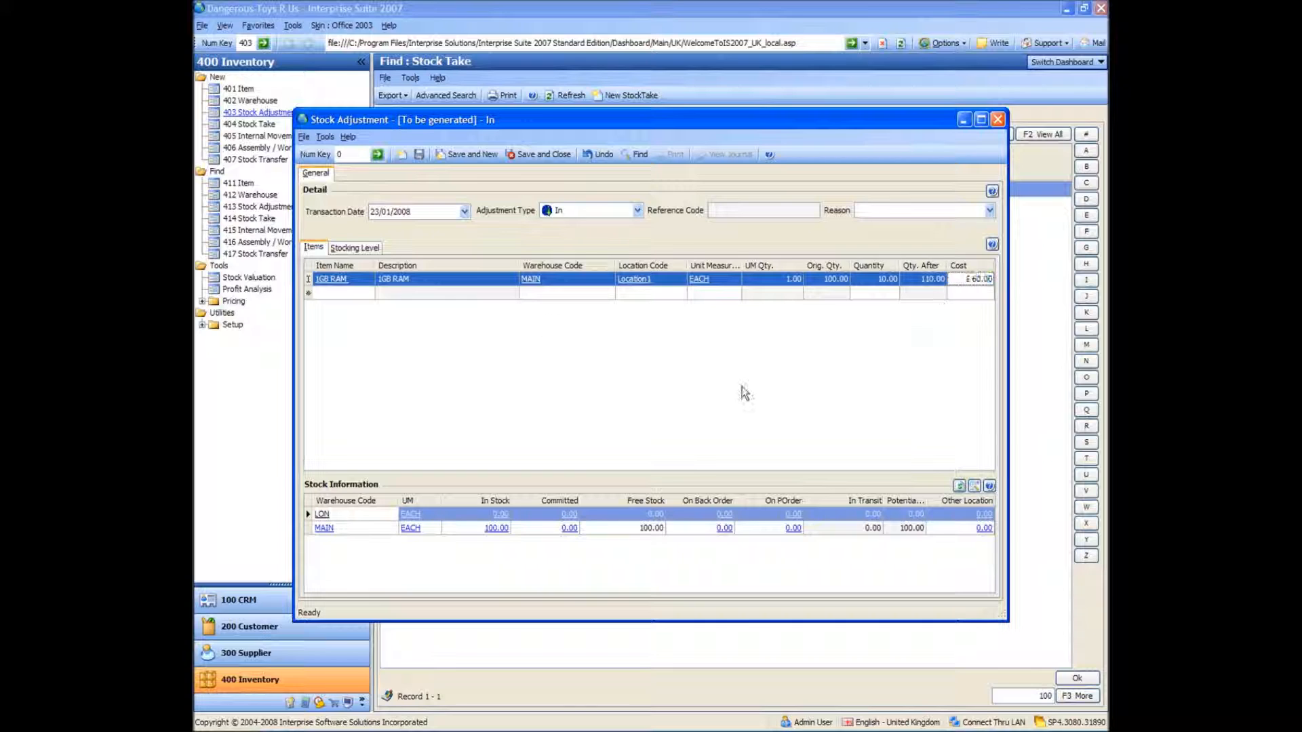
{"action": "left_click", "coordinate": [420, 155]}
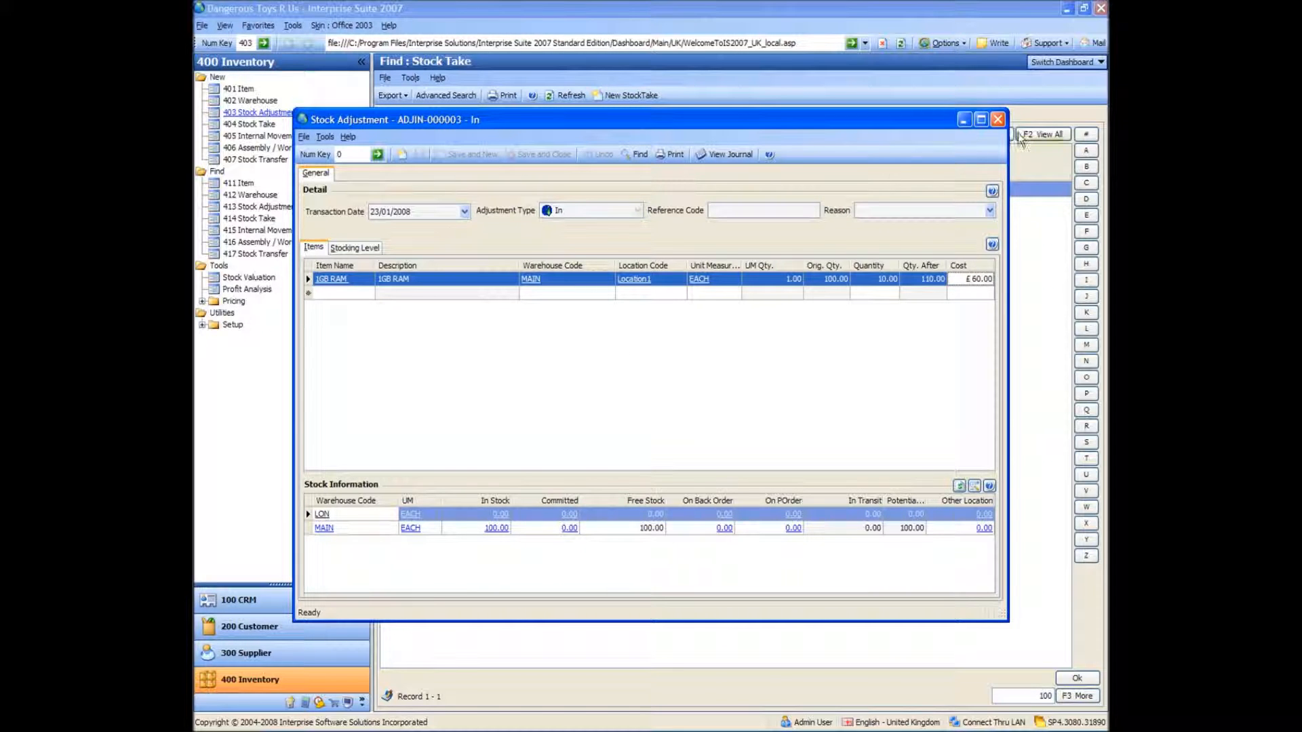
{"action": "left_click", "coordinate": [992, 119]}
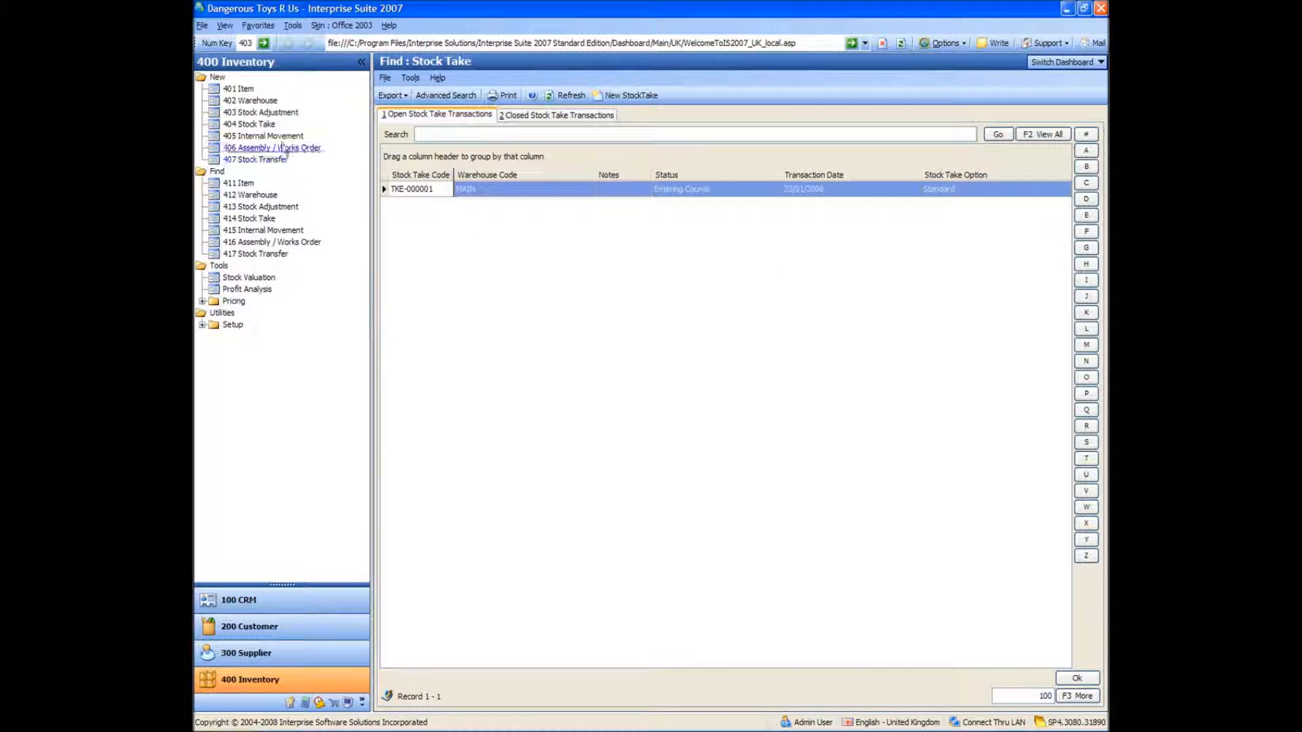
Create a new internal movement for the MAIN warehouse with 1GB RAM as the item and a quantity of 10
{"action": "left_click", "coordinate": [263, 136]}
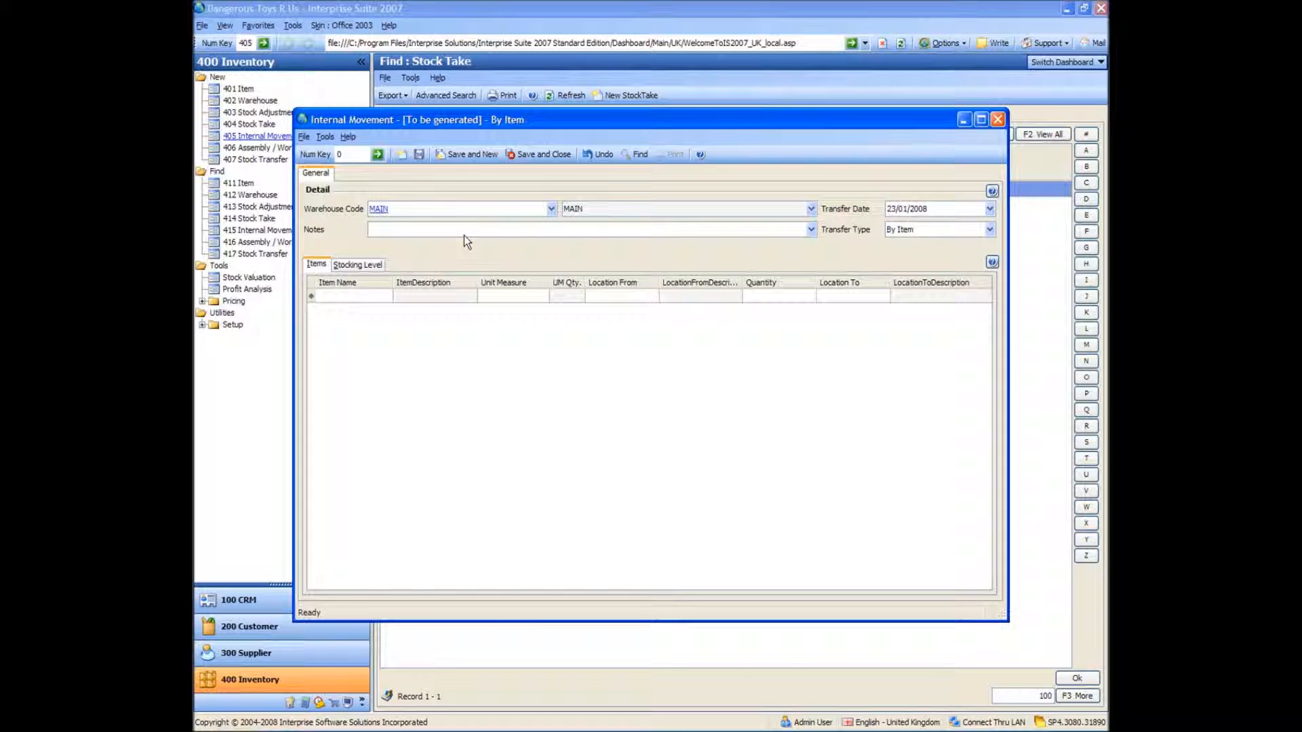
{"action": "left_click", "coordinate": [346, 303]}
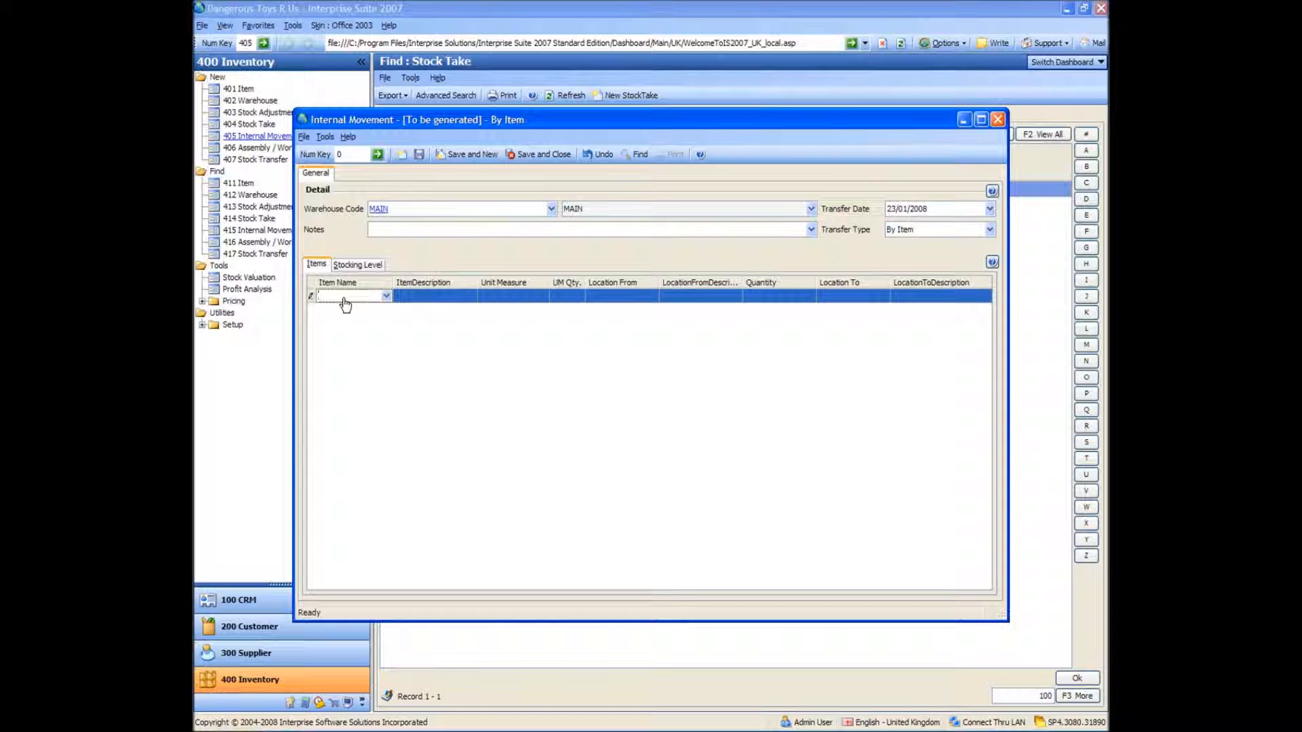
{"action": "type", "text": "1GB"}
{"action": "key", "text": "Tab"}
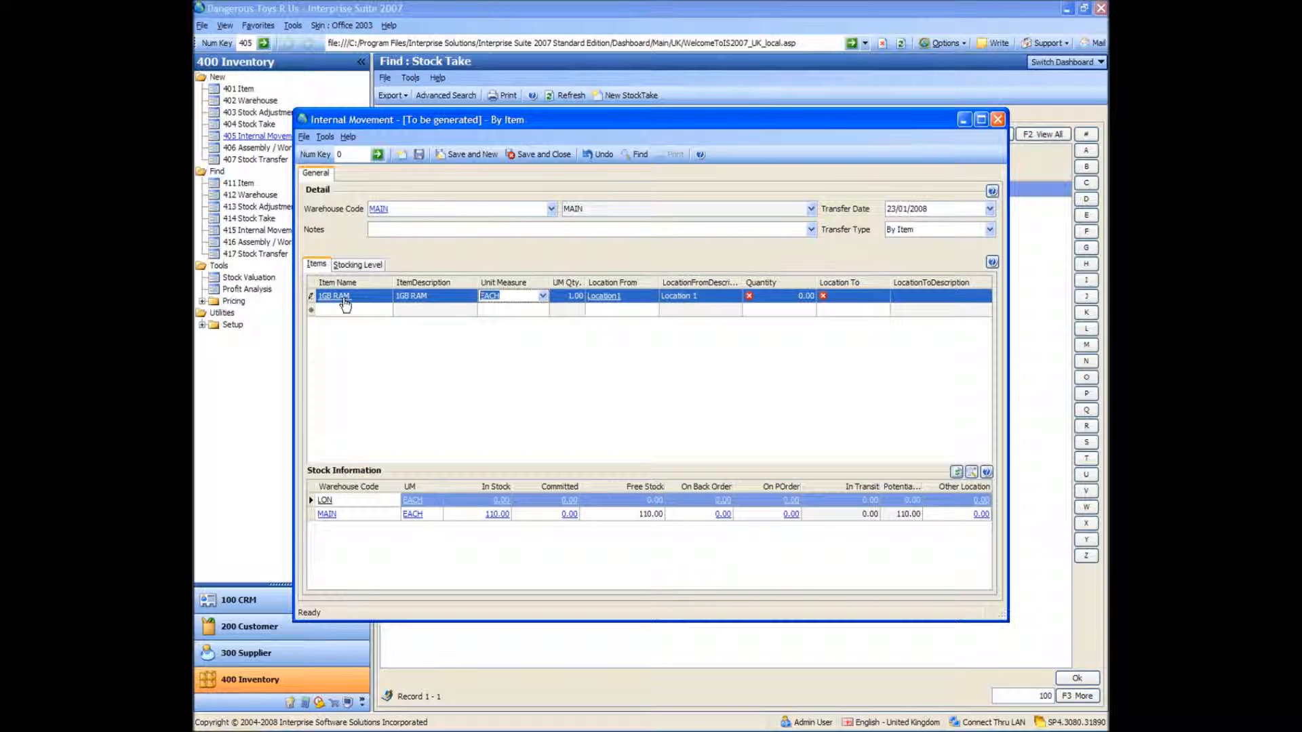
{"action": "left_click", "coordinate": [774, 296]}
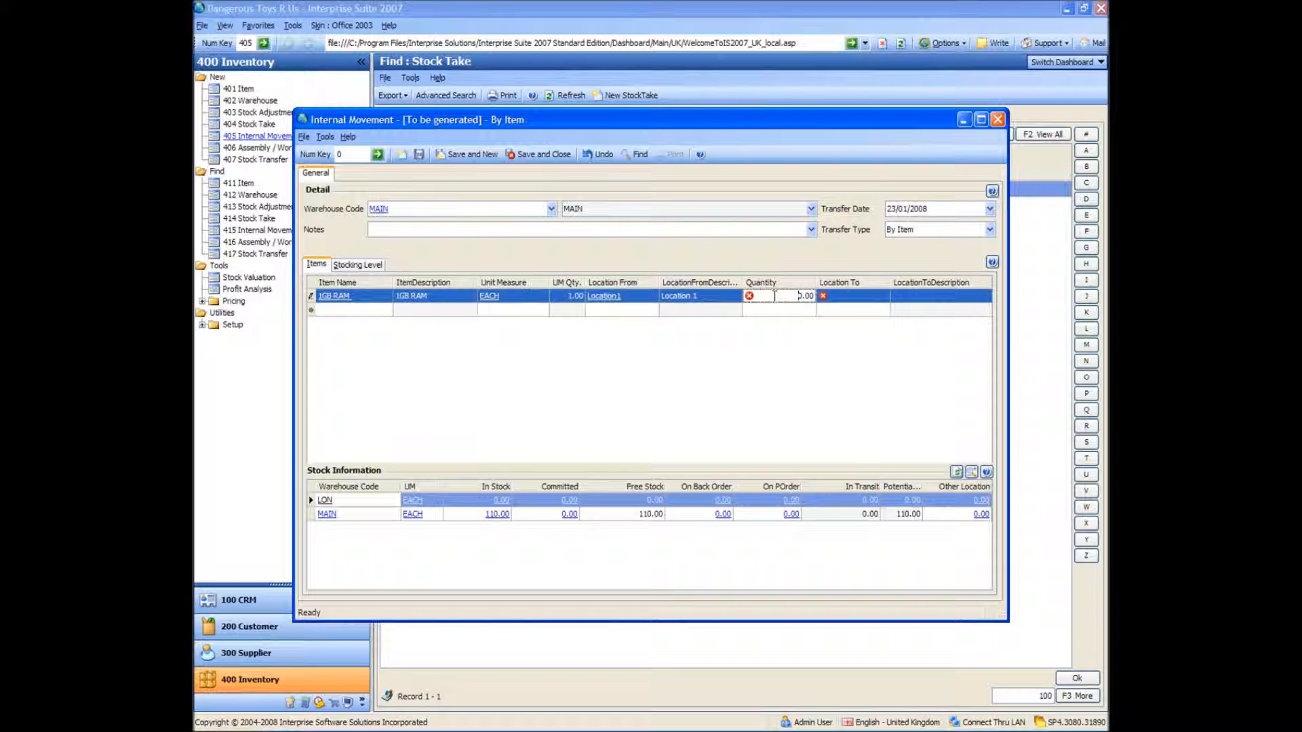
{"action": "type", "text": "1"}
{"action": "key", "text": "Tab"}
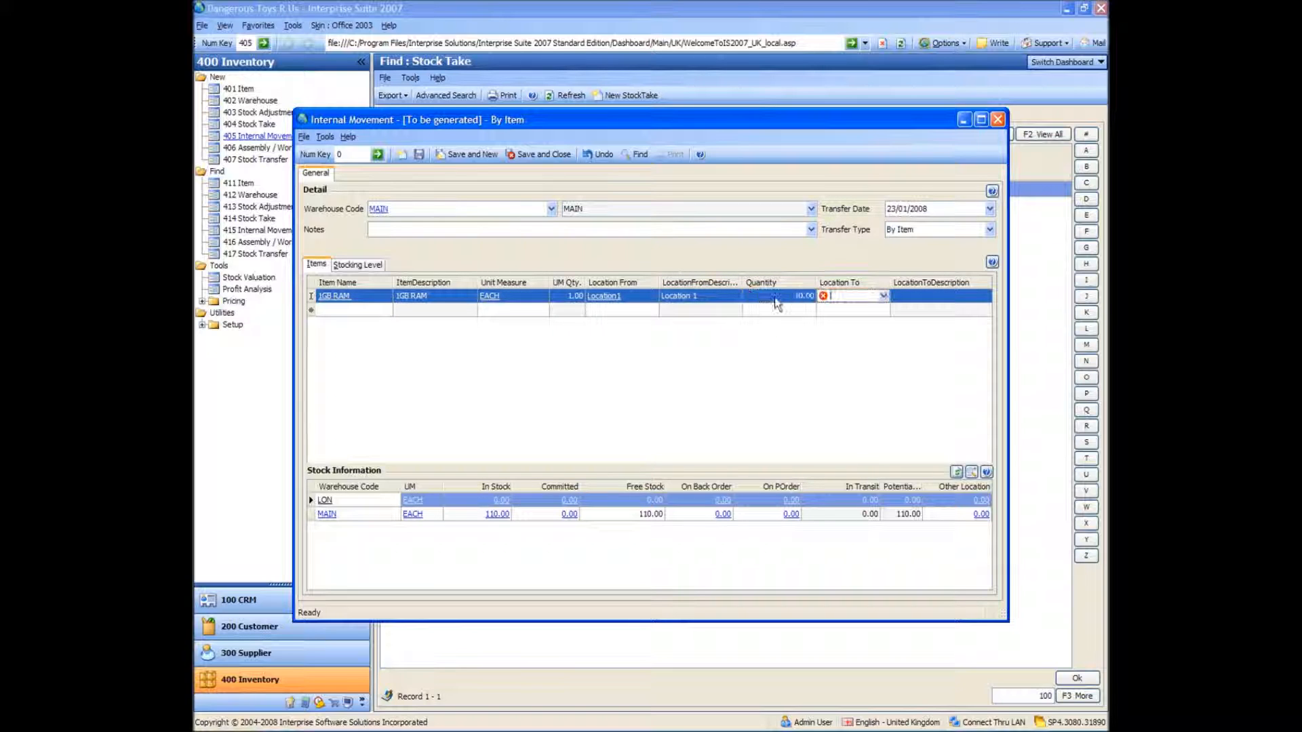
Choose Location2 as the destination of the 1GB RAM line and save the internal movement
{"action": "left_click", "coordinate": [884, 295]}
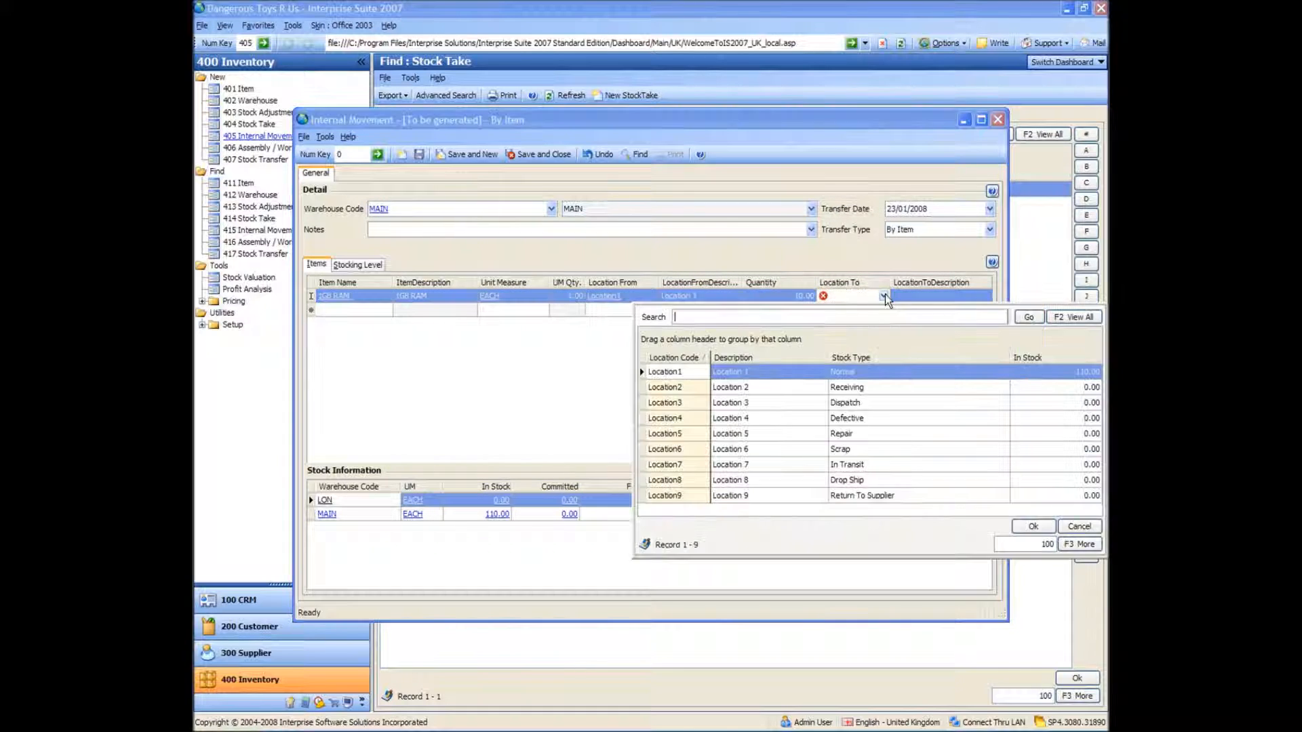
{"action": "double_click", "coordinate": [762, 388]}
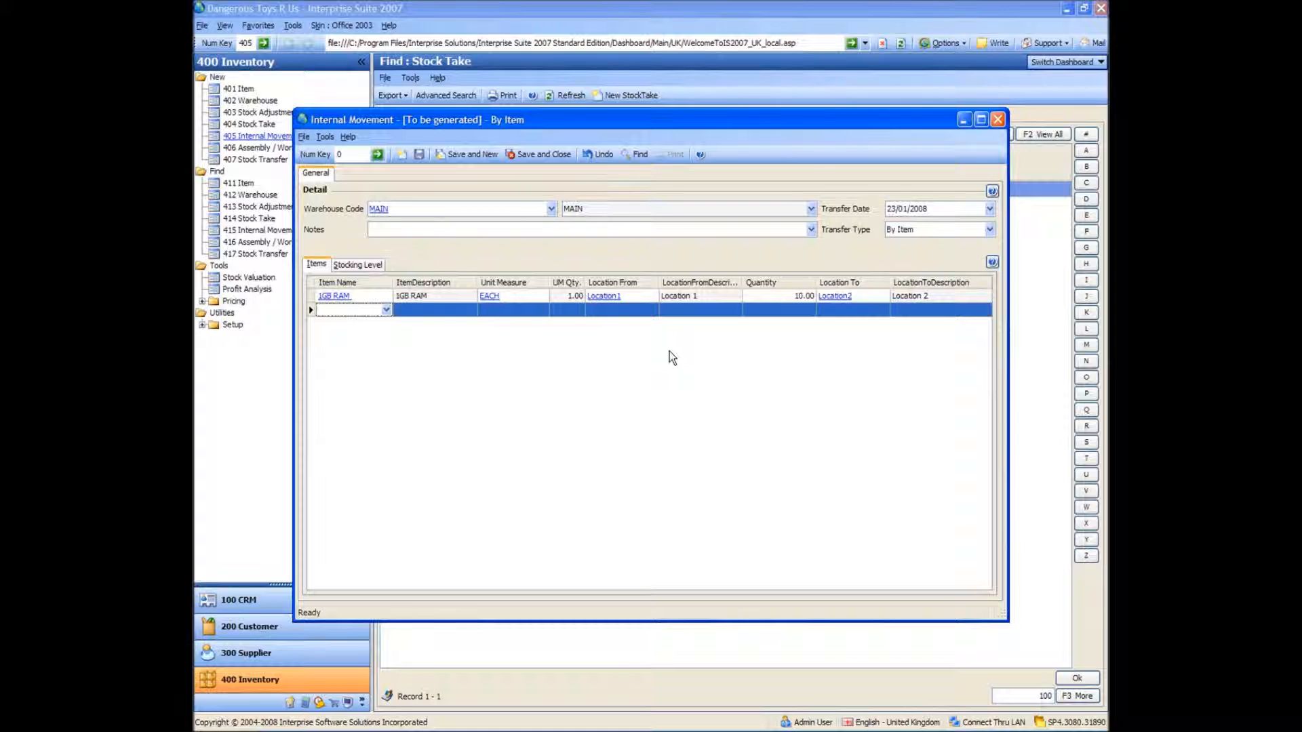
{"action": "left_click", "coordinate": [419, 154]}
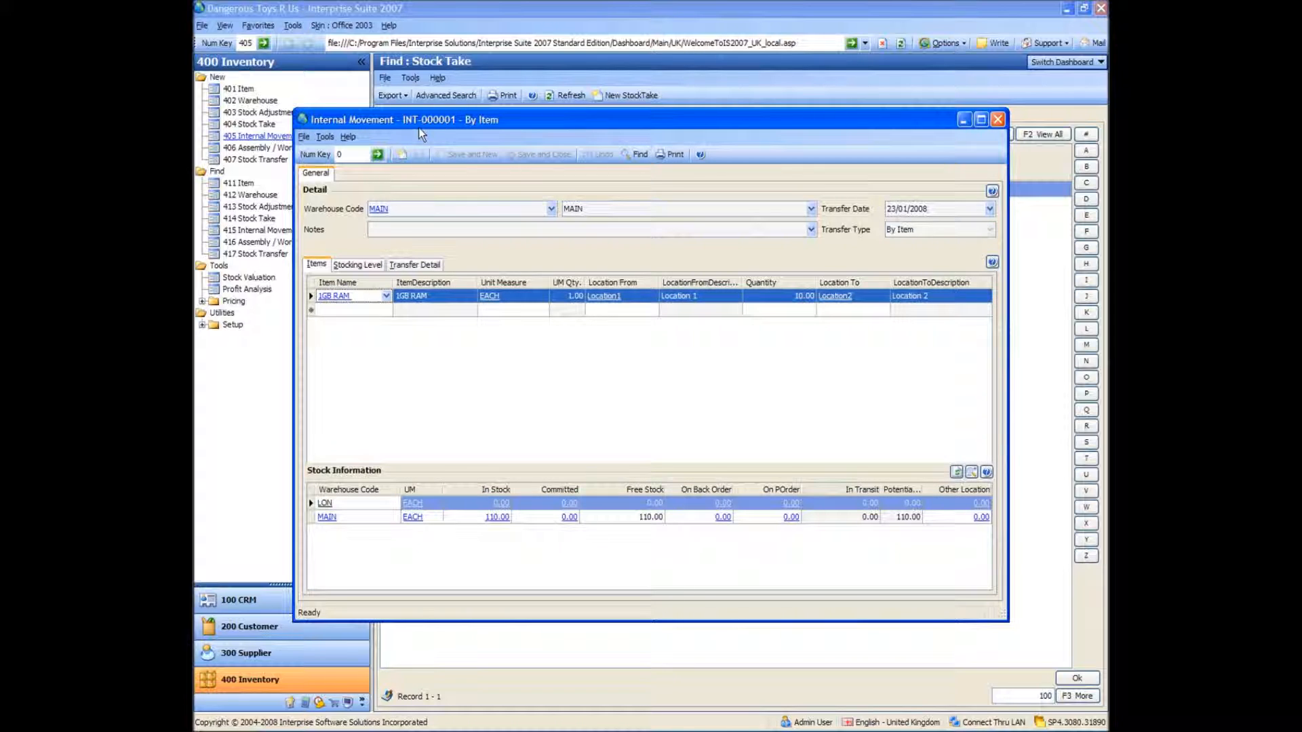
Examine the item ledger of 1GB RAM for the Location2 entry, and close the item and the internal movement
{"action": "left_click", "coordinate": [339, 300]}
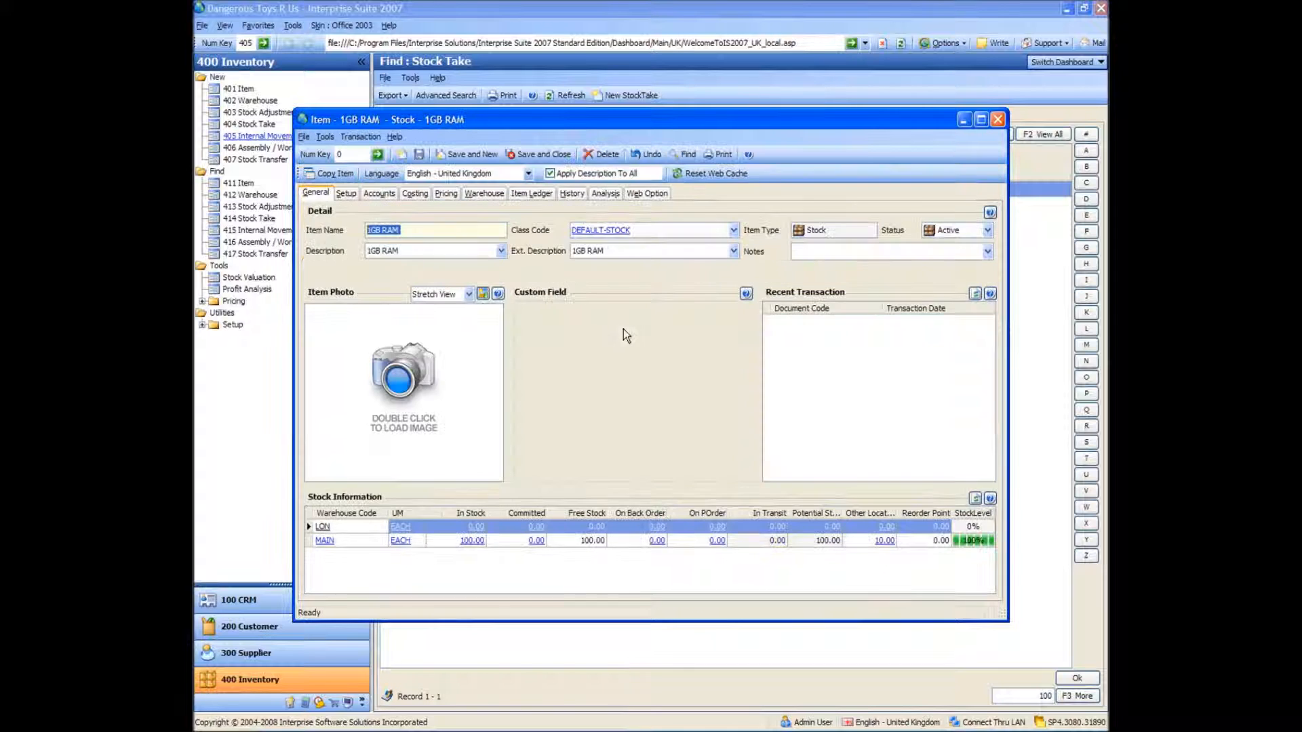
{"action": "left_click", "coordinate": [530, 193]}
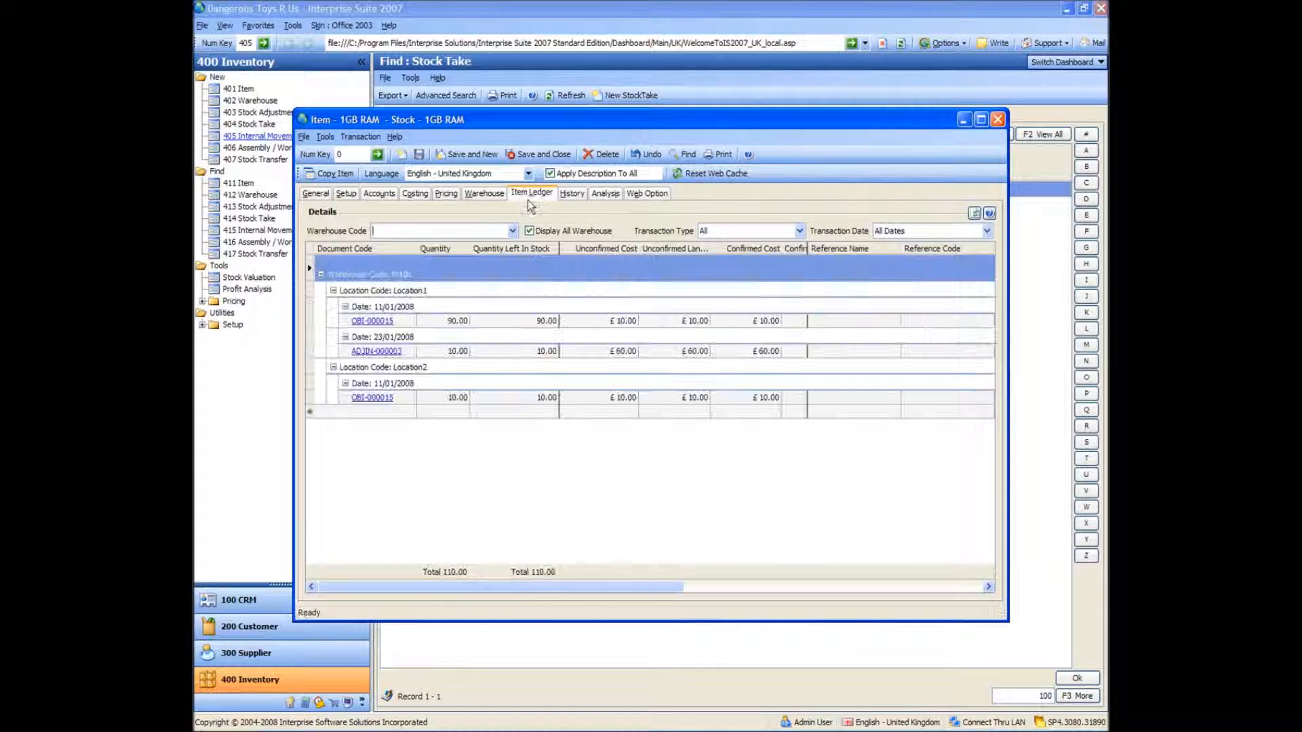
{"action": "left_click", "coordinate": [369, 399]}
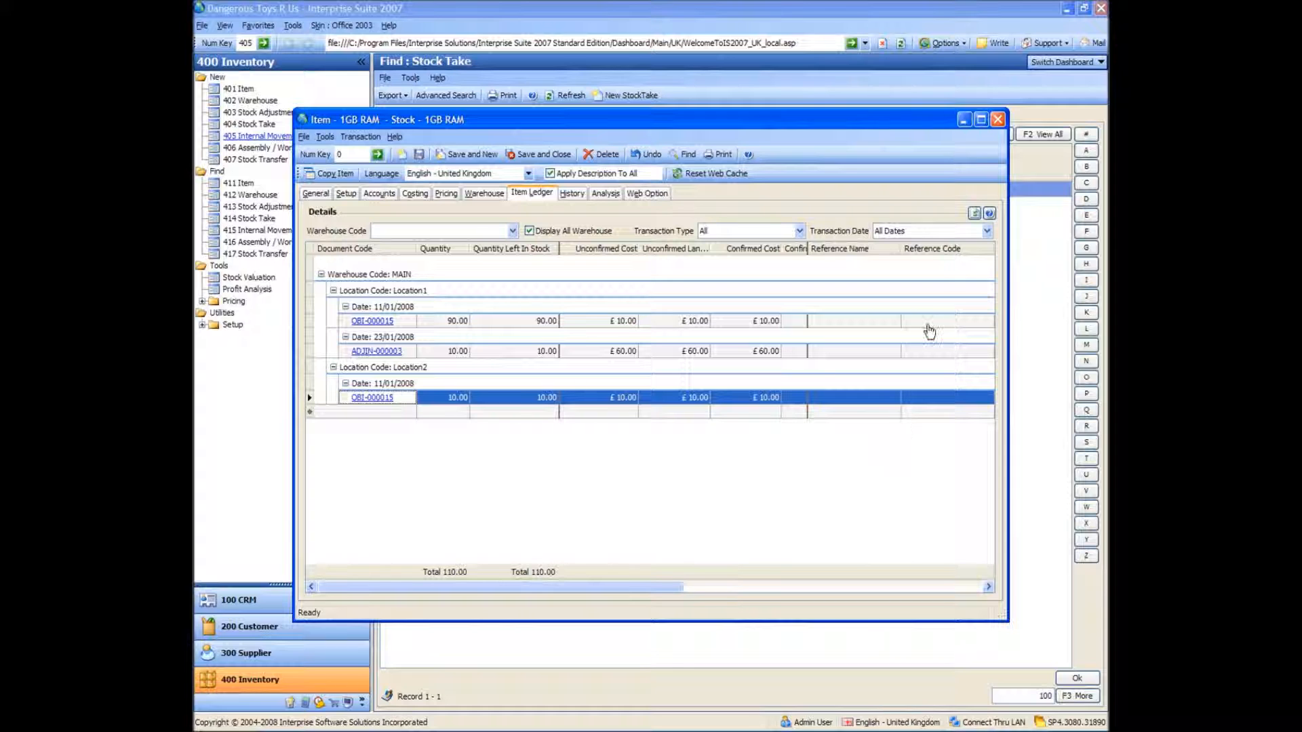
{"action": "left_click", "coordinate": [998, 120]}
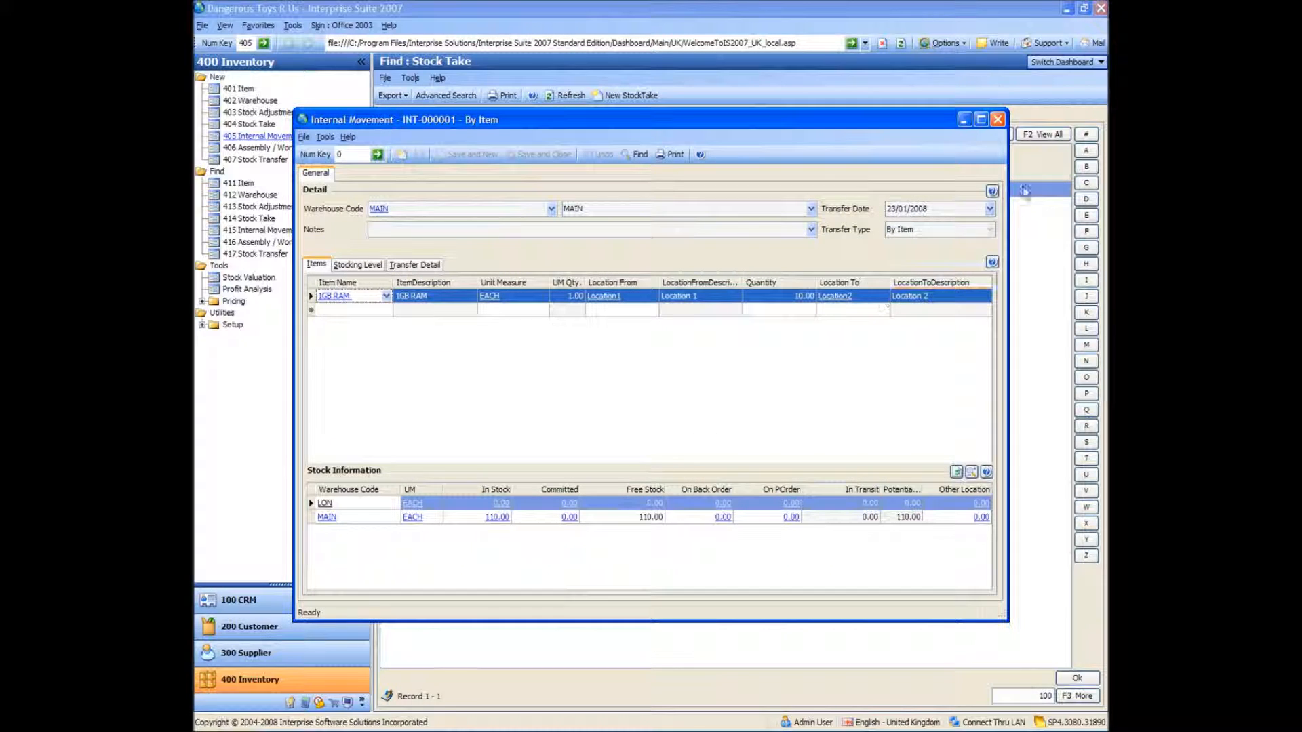
{"action": "left_click", "coordinate": [998, 120]}
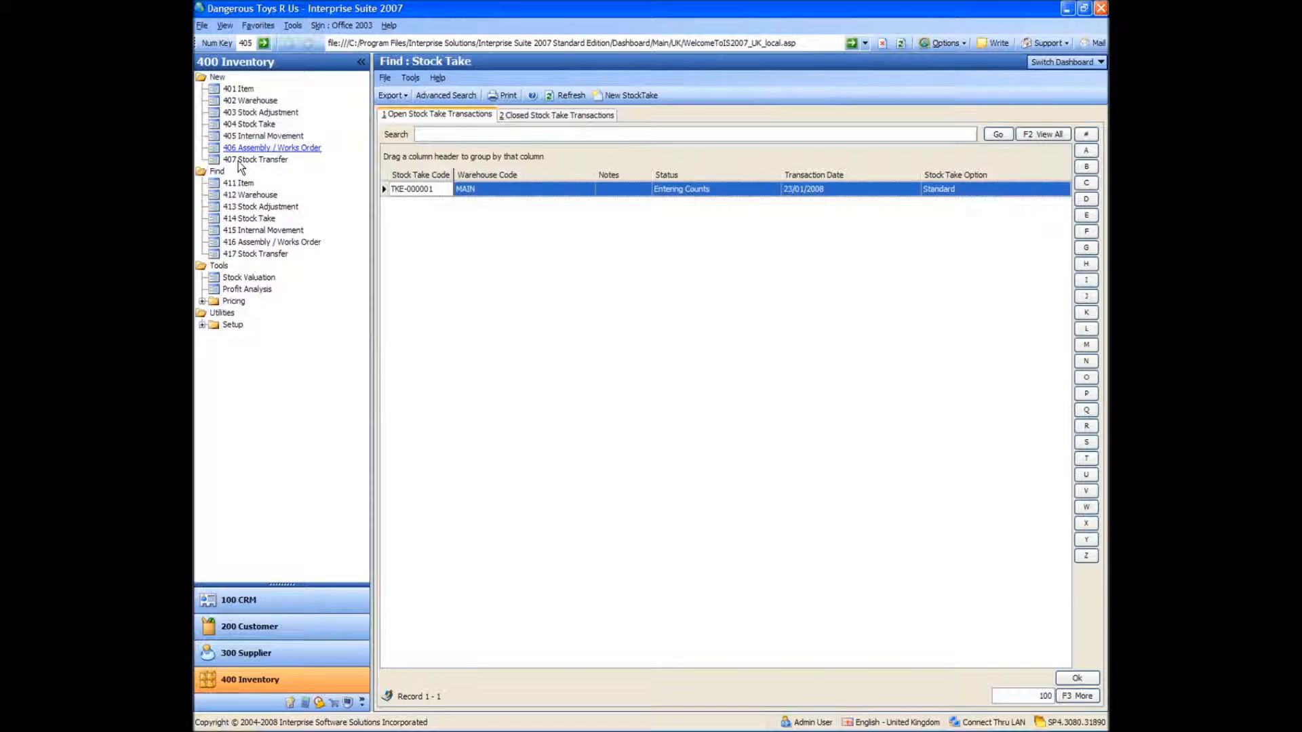
Create another internal movement with 1GB RAM as the item and a quantity of 5
{"action": "left_click", "coordinate": [257, 136]}
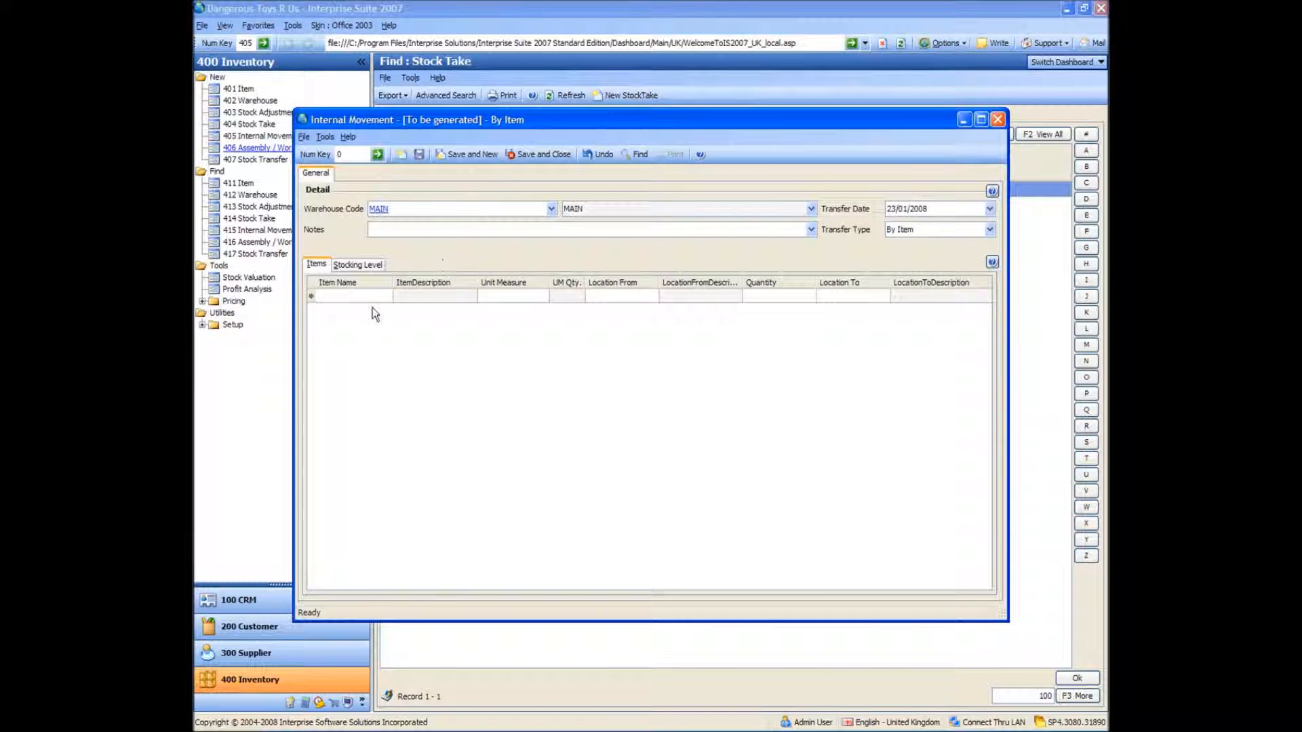
{"action": "left_click", "coordinate": [360, 297]}
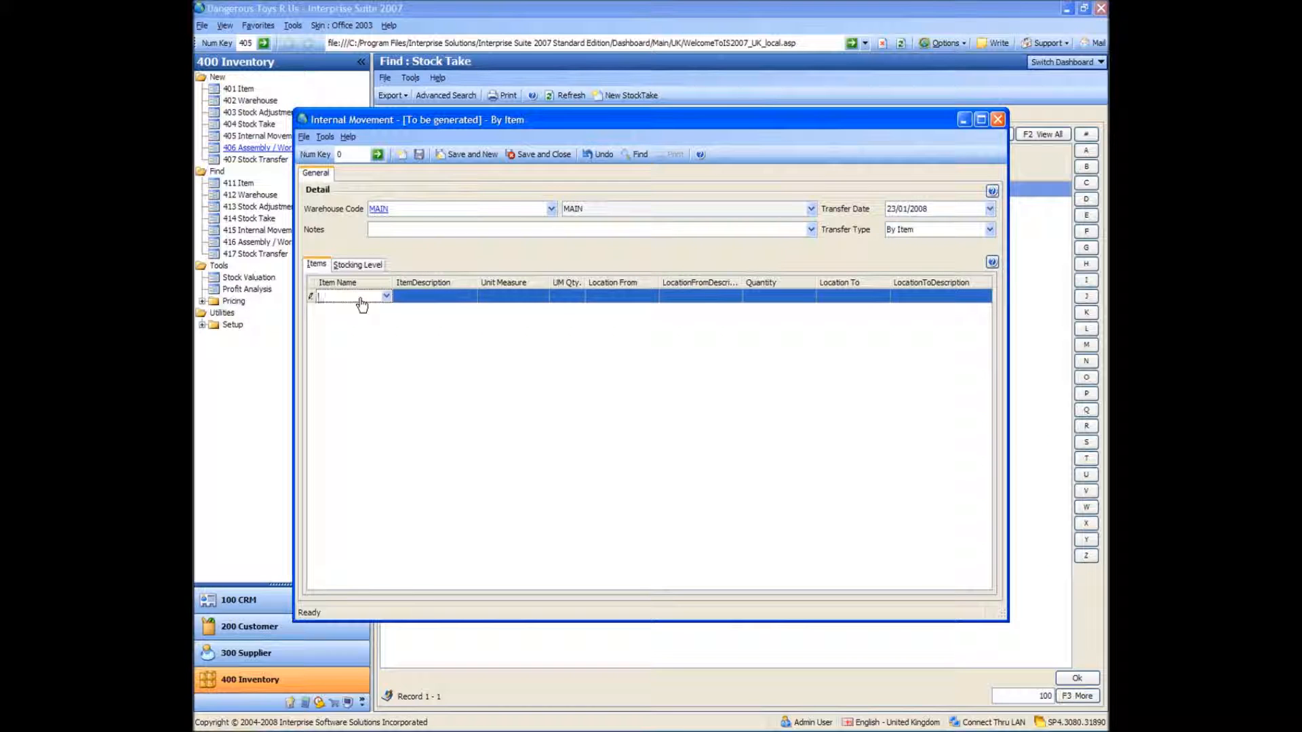
{"action": "type", "text": "10"}
{"action": "type", "text": "b"}
{"action": "key", "text": "Tab"}
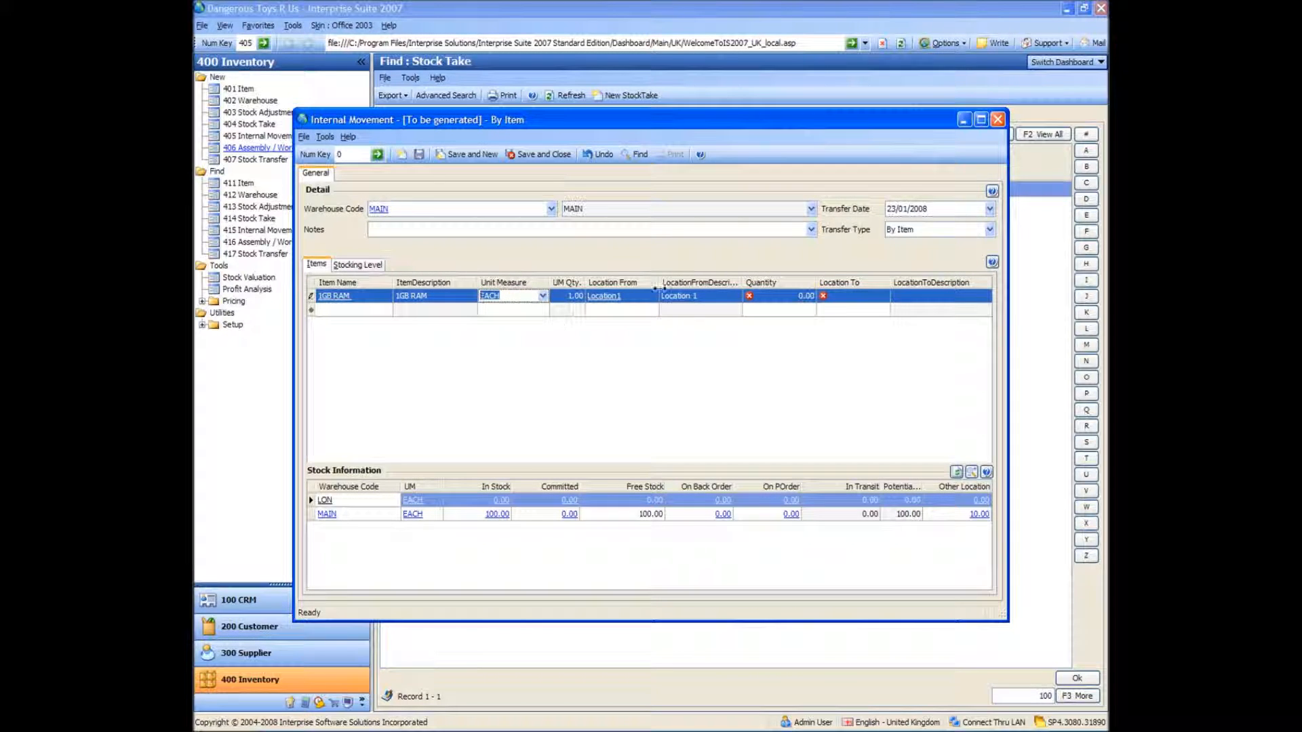
{"action": "left_click", "coordinate": [787, 297]}
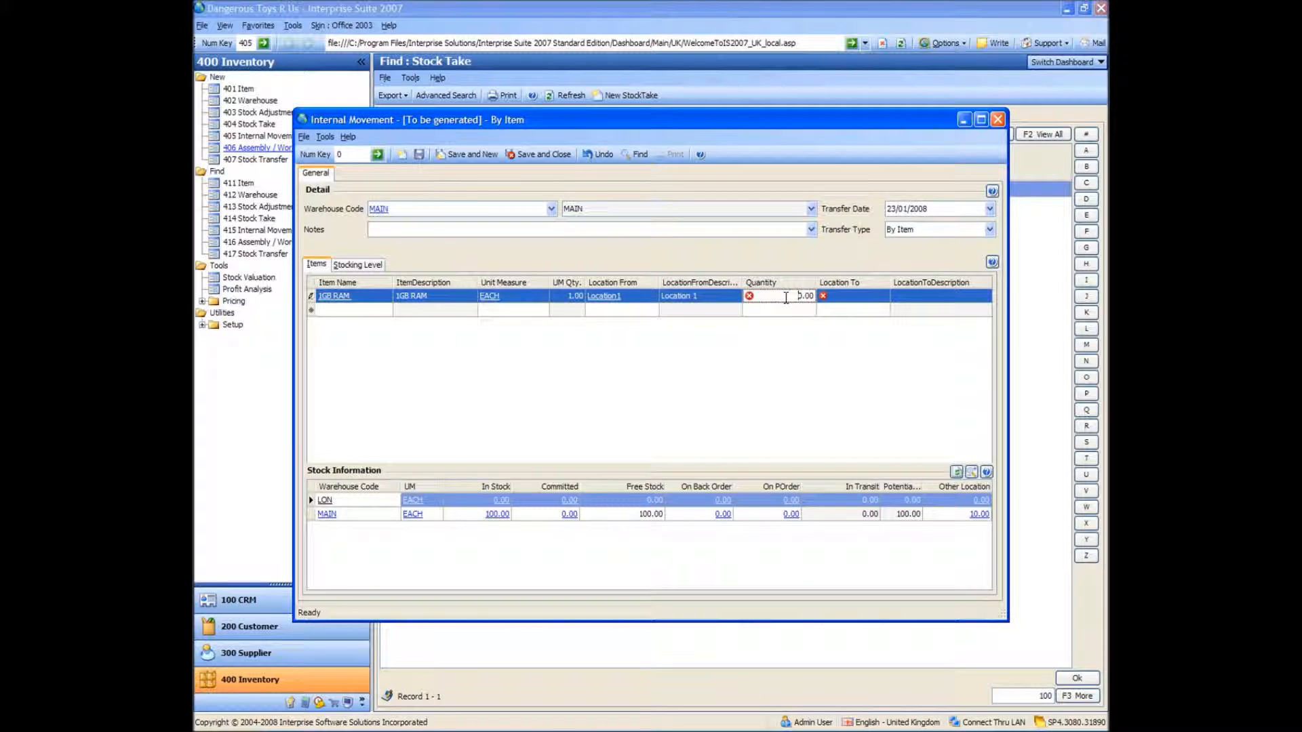
{"action": "type", "text": "5"}
{"action": "key", "text": "Tab"}
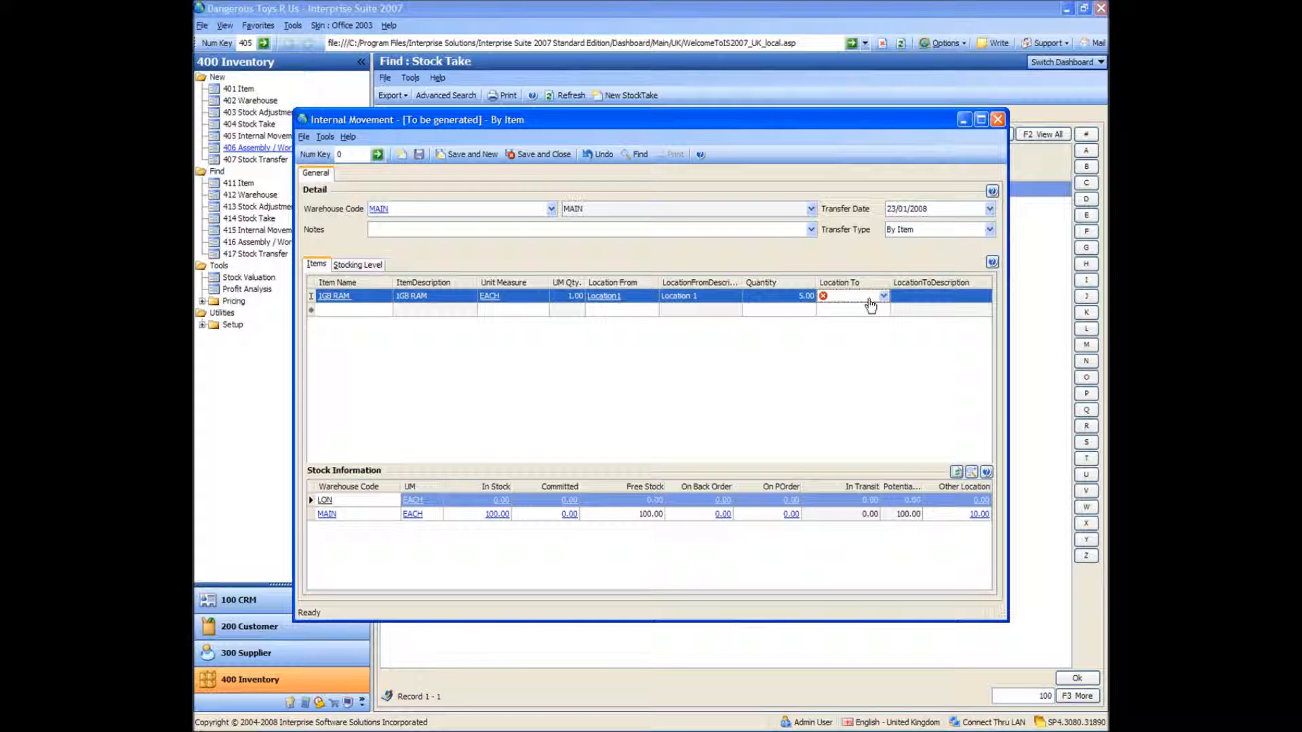
Choose Location1 as the destination location of the 1GB RAM line
{"action": "left_click", "coordinate": [888, 307]}
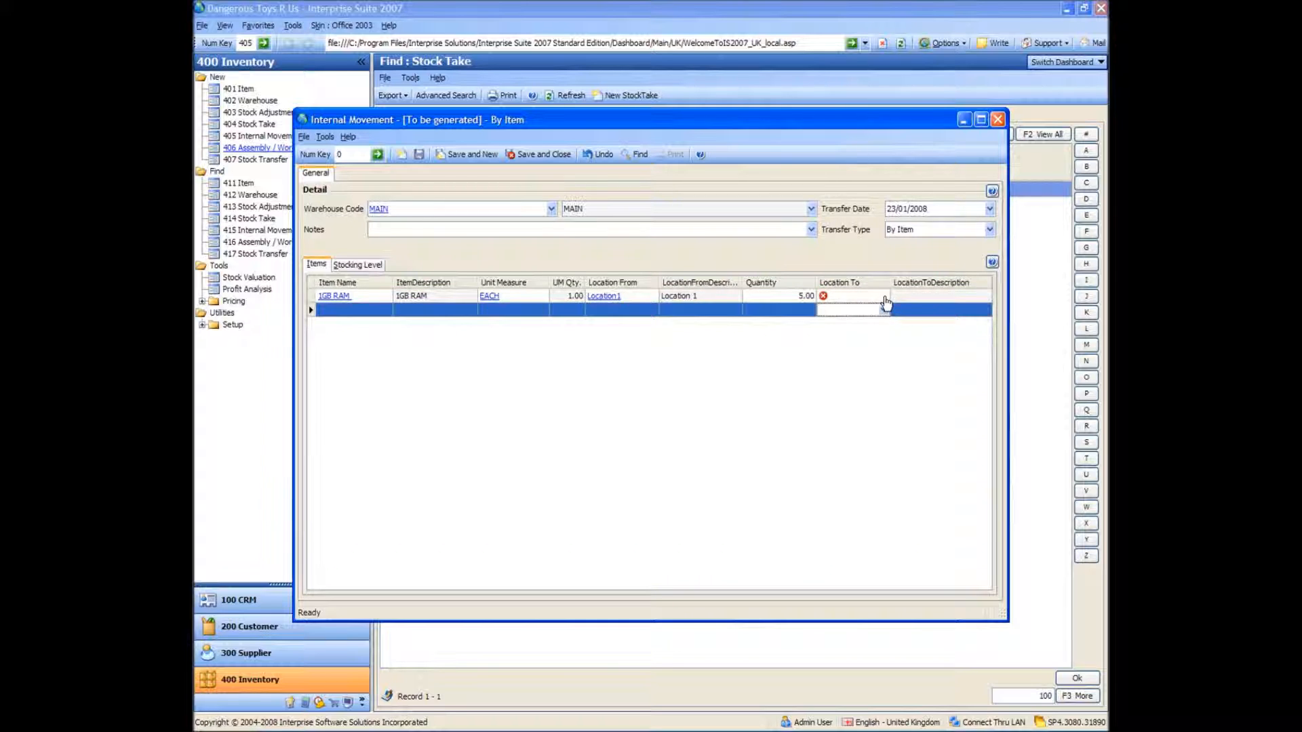
{"action": "left_click", "coordinate": [886, 298]}
{"action": "left_click", "coordinate": [883, 296]}
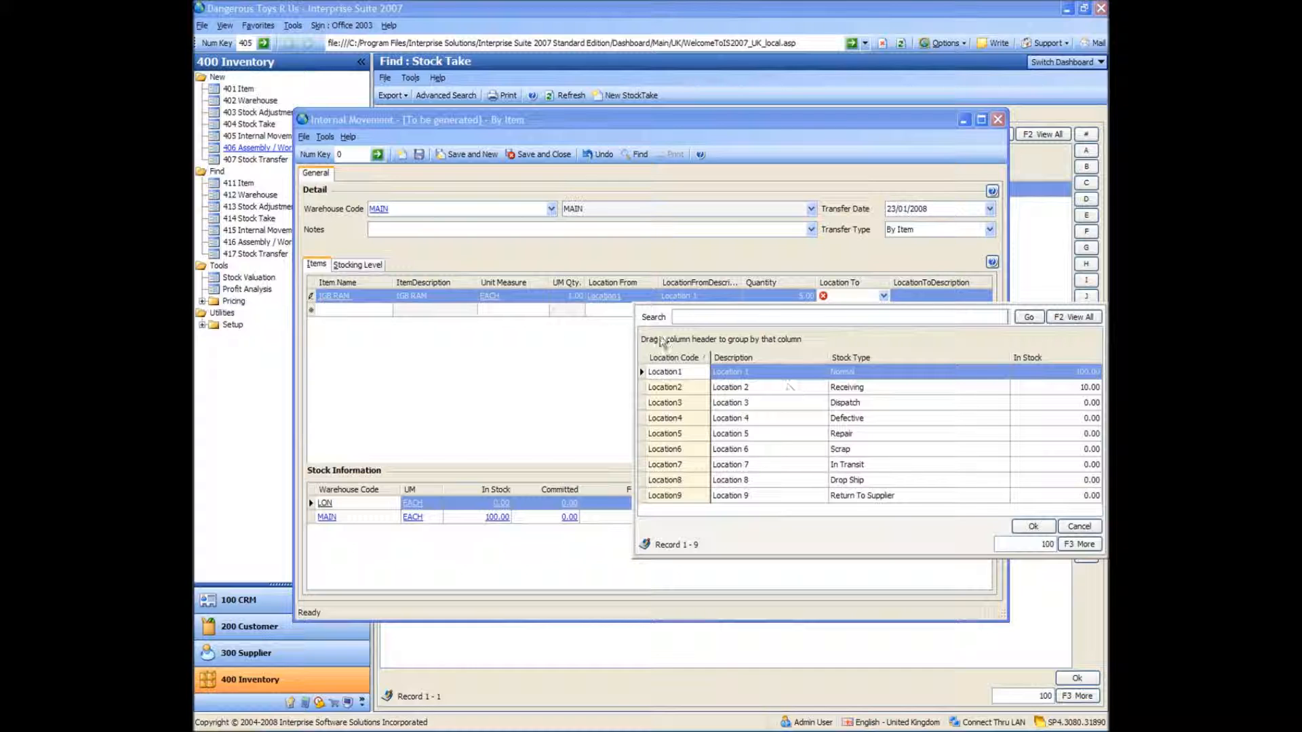
{"action": "double_click", "coordinate": [678, 371]}
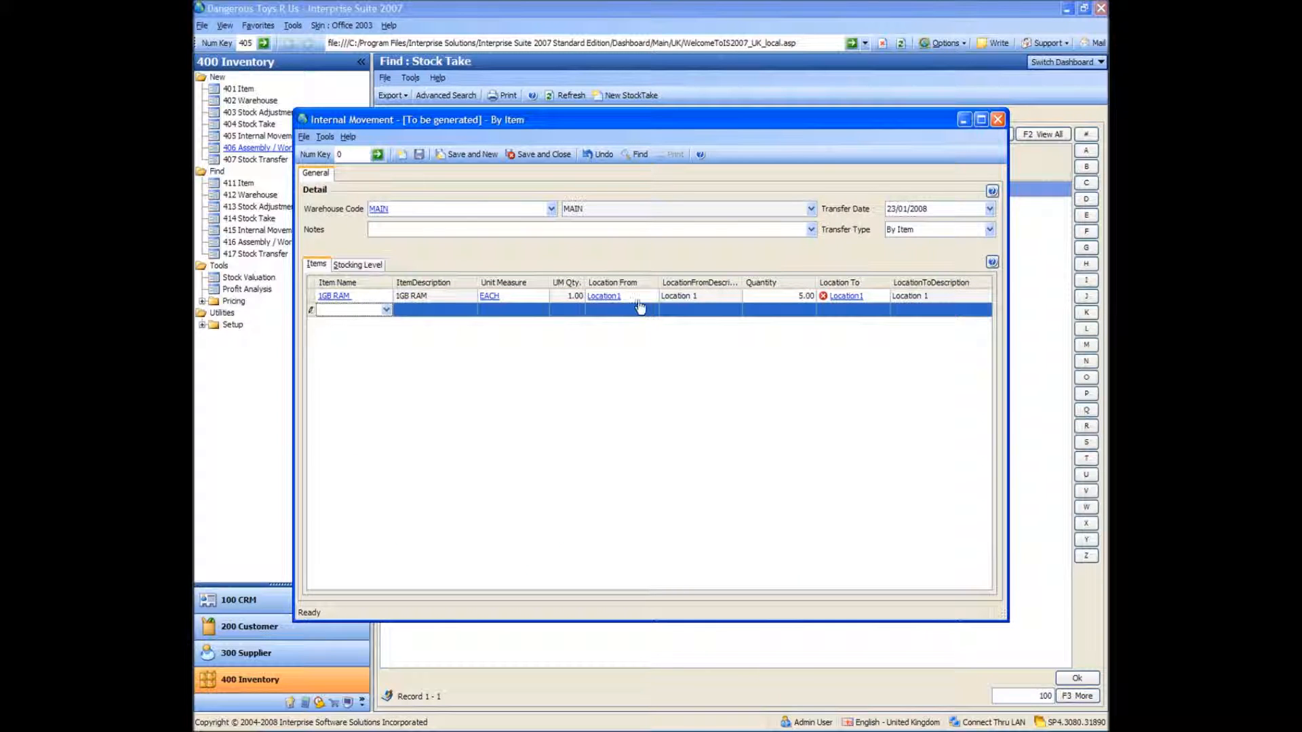
Change the source location of the 1GB RAM line to Location2
{"action": "left_click", "coordinate": [643, 296]}
{"action": "left_click", "coordinate": [653, 296]}
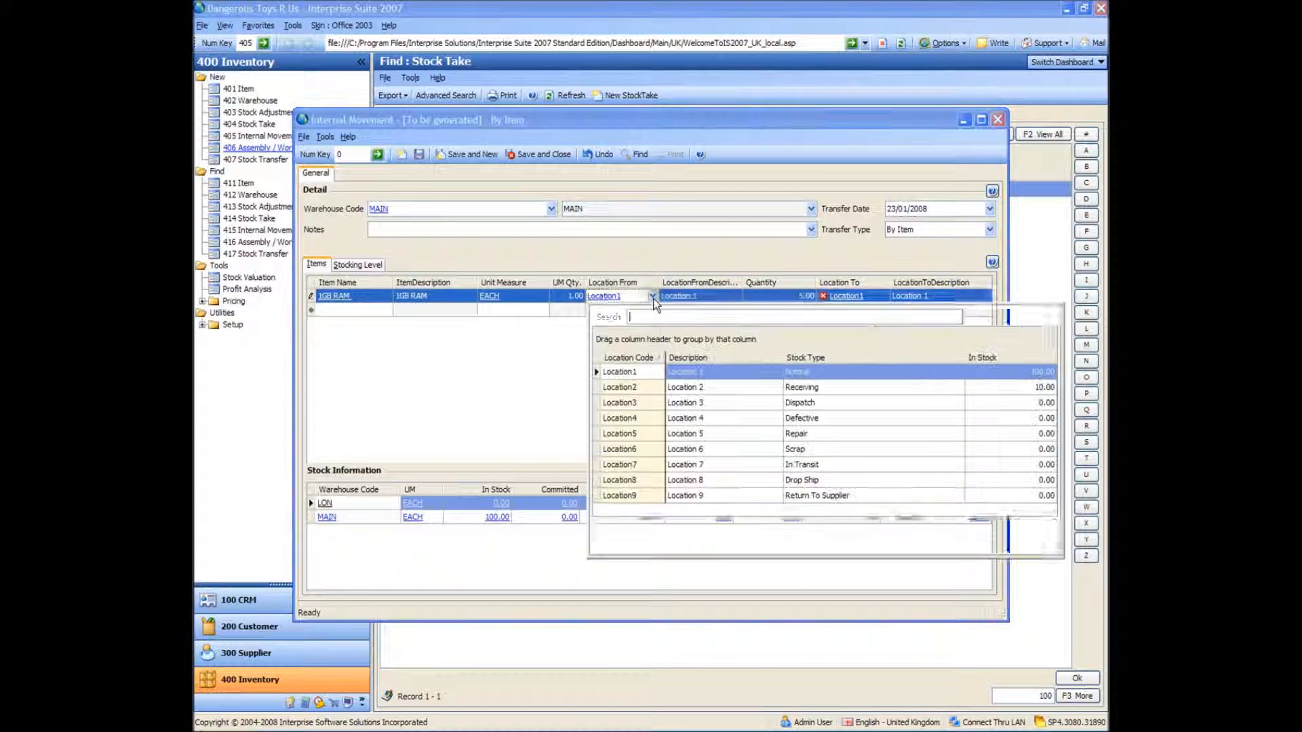
{"action": "double_click", "coordinate": [624, 388]}
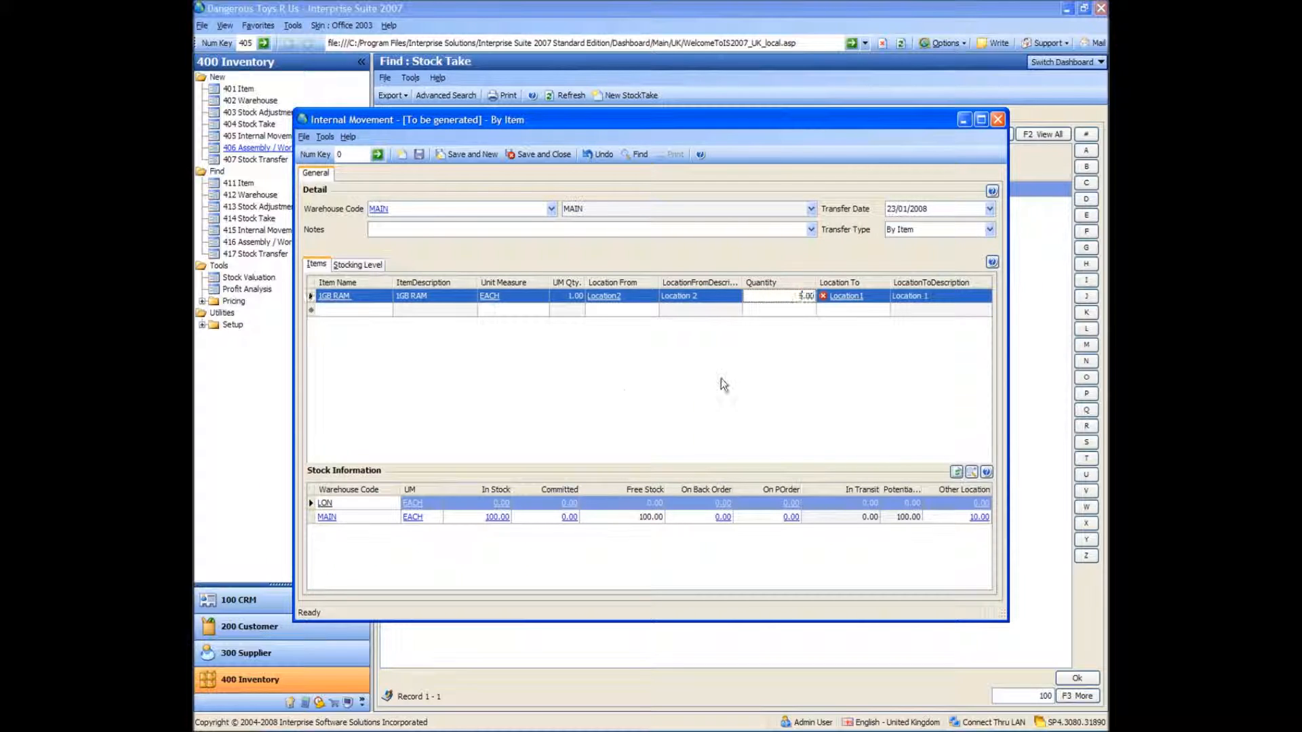
{"action": "key", "text": "Tab"}
{"action": "key", "text": "Tab"}
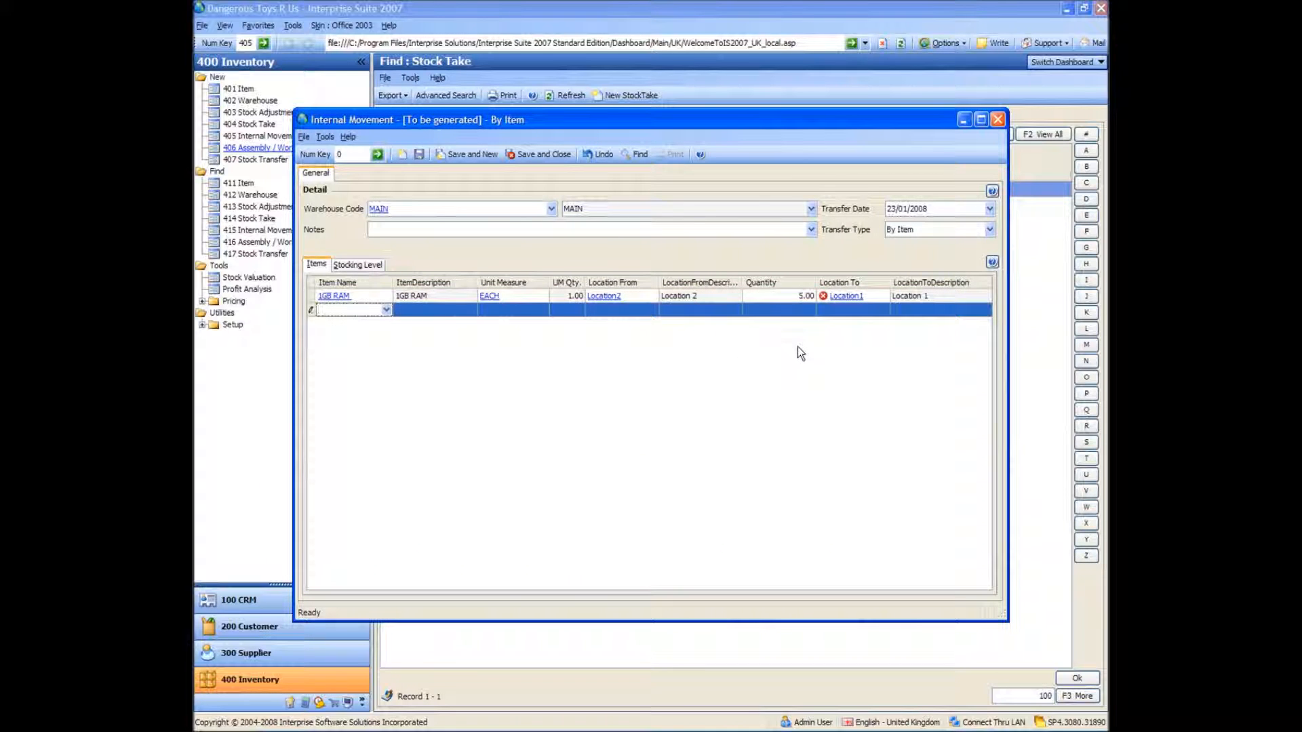
Reselect Location1 as the destination location of the 1GB RAM line and save the internal movement
{"action": "left_click", "coordinate": [840, 296]}
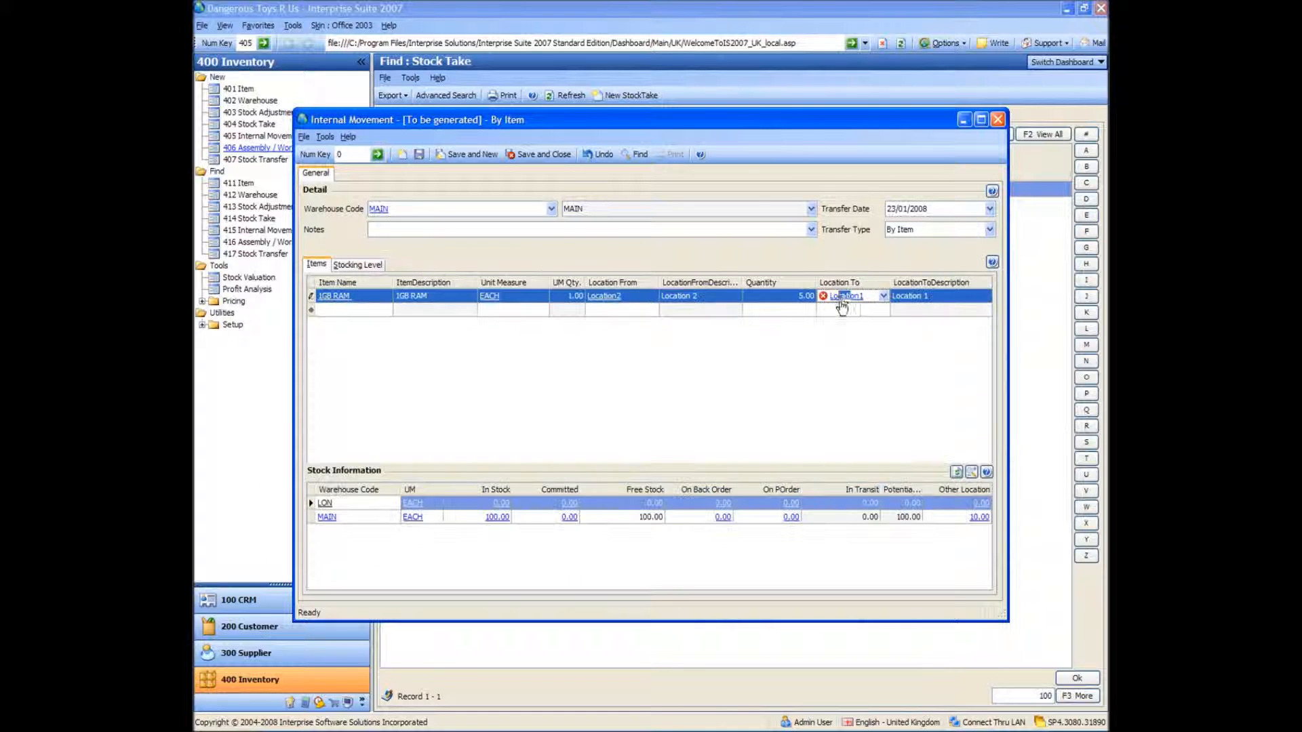
{"action": "left_click", "coordinate": [884, 296]}
{"action": "double_click", "coordinate": [687, 376]}
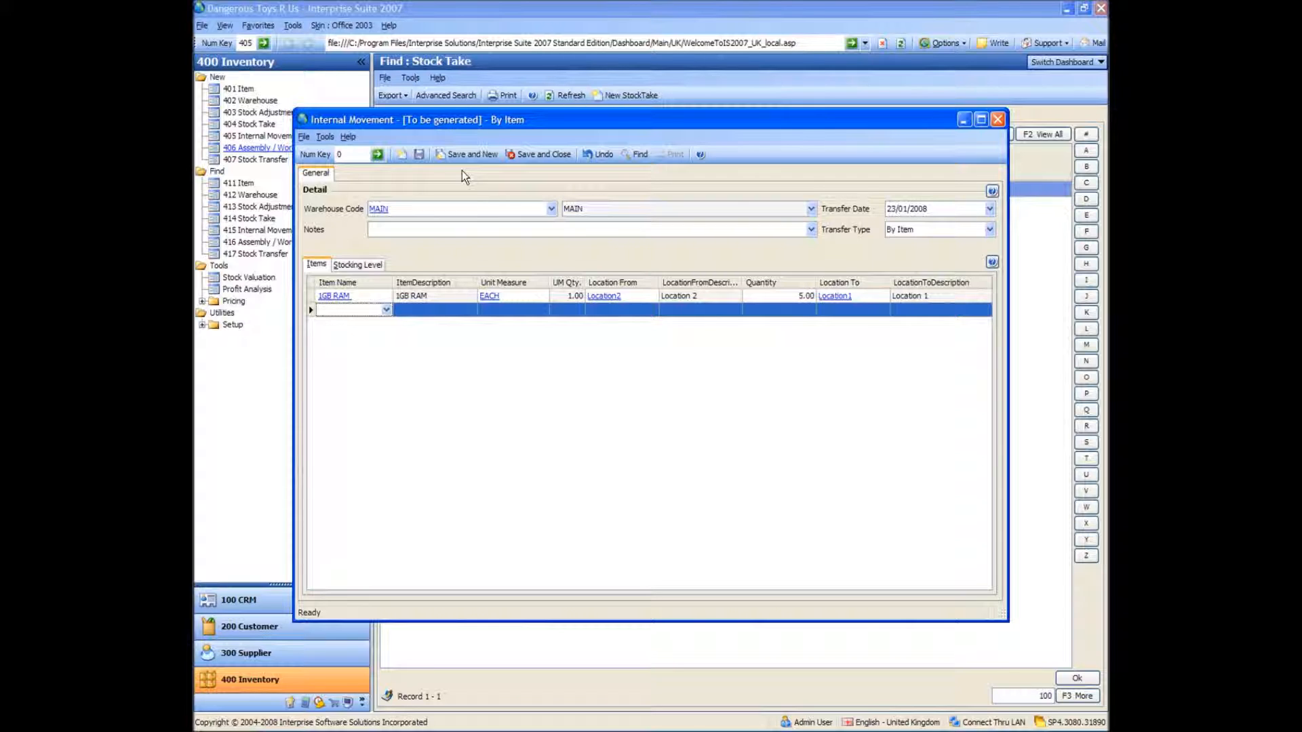
{"action": "left_click", "coordinate": [420, 155]}
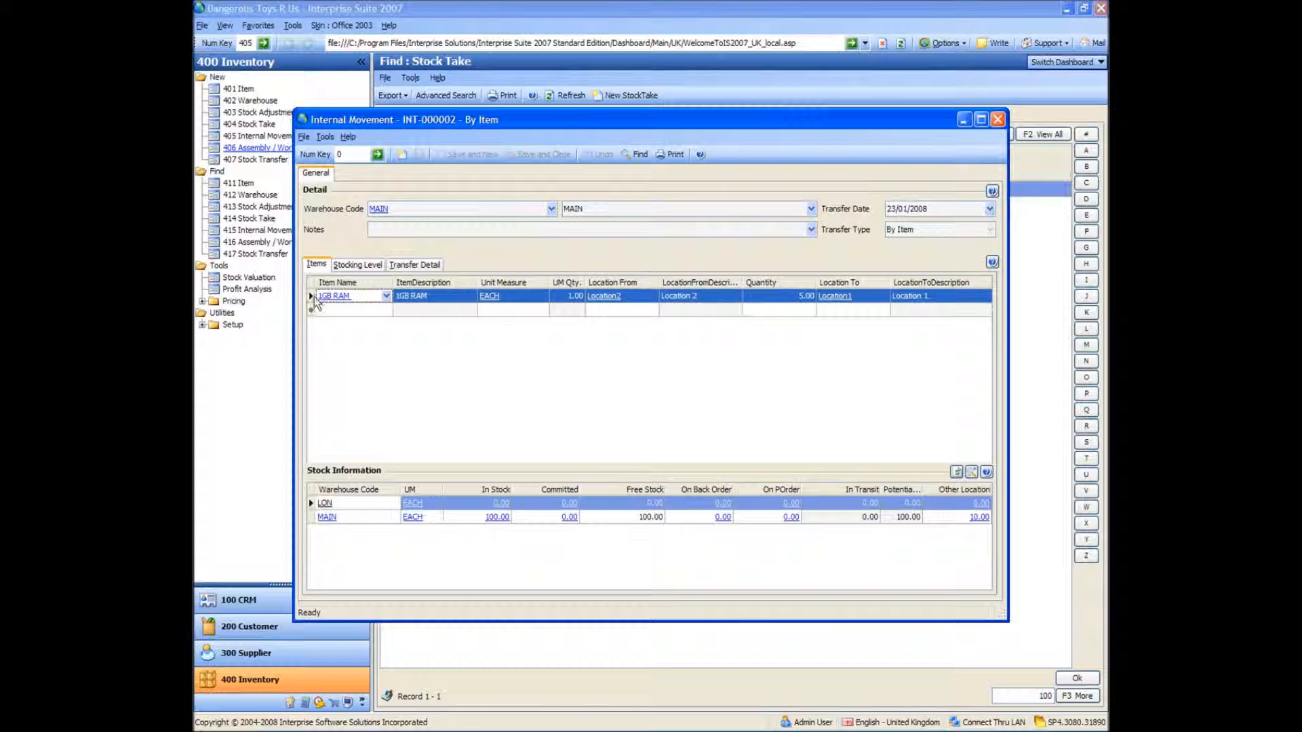
Examine the location quantities in the item ledger of 1GB RAM, and close the item and the internal movement
{"action": "left_click", "coordinate": [334, 297]}
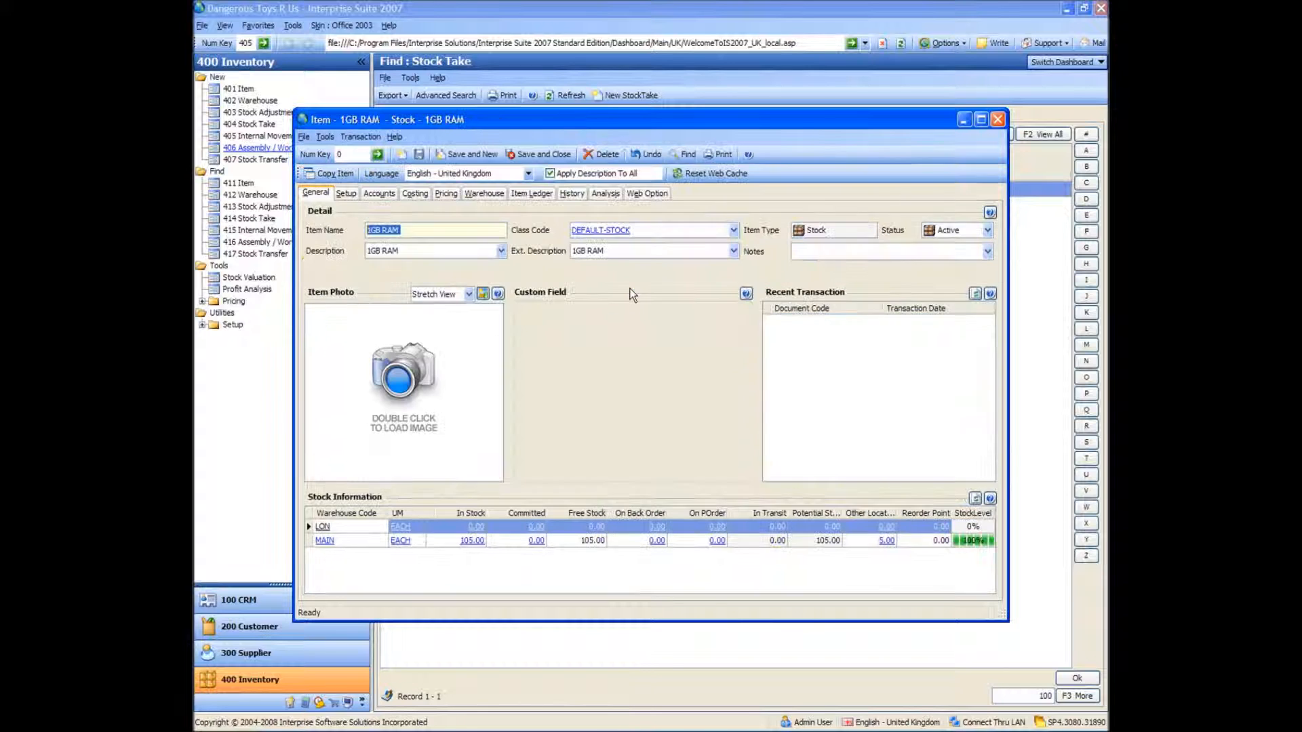
{"action": "left_click", "coordinate": [535, 193]}
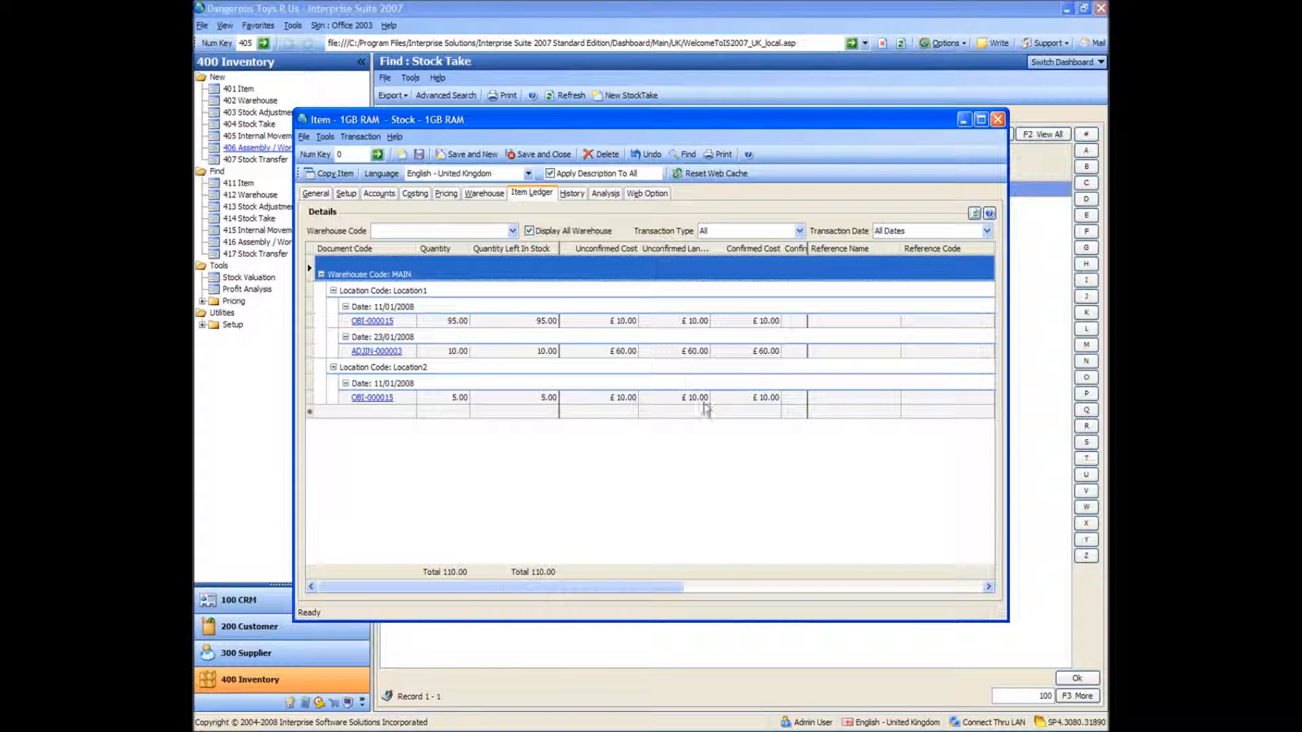
{"action": "left_click", "coordinate": [997, 119]}
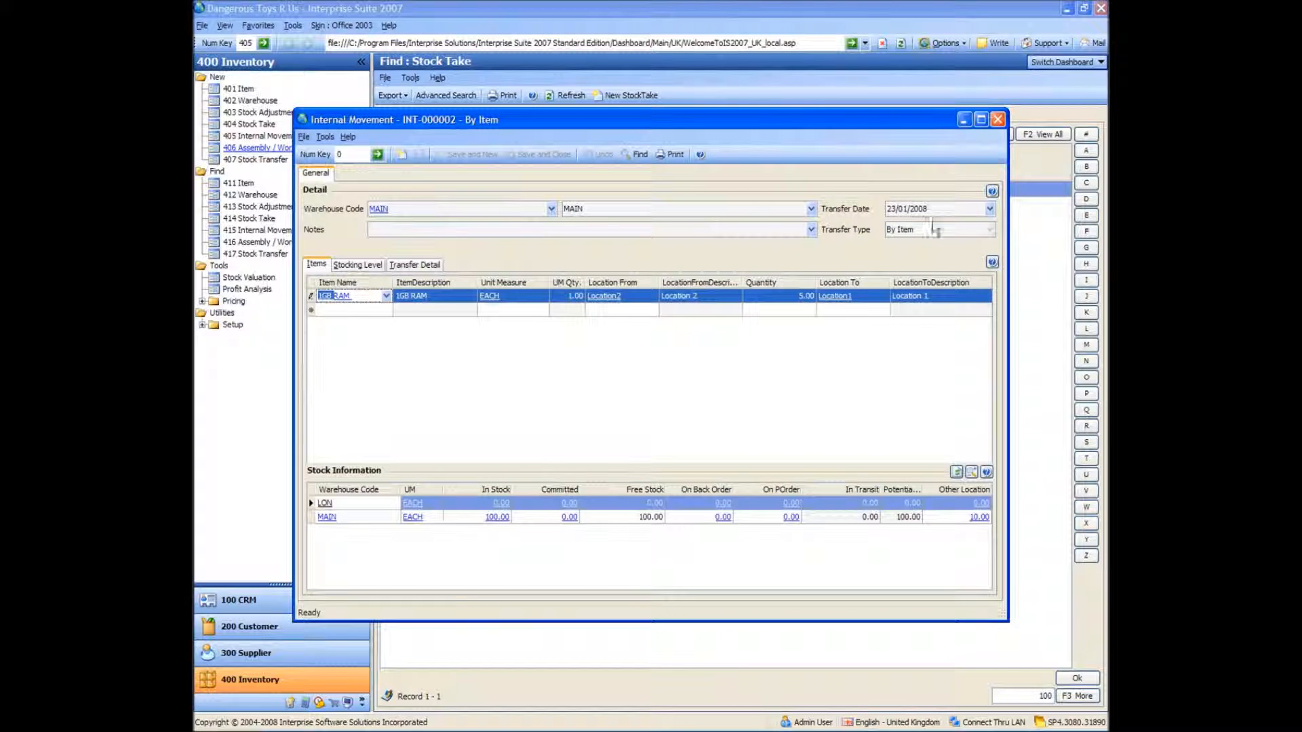
{"action": "left_click", "coordinate": [998, 120]}
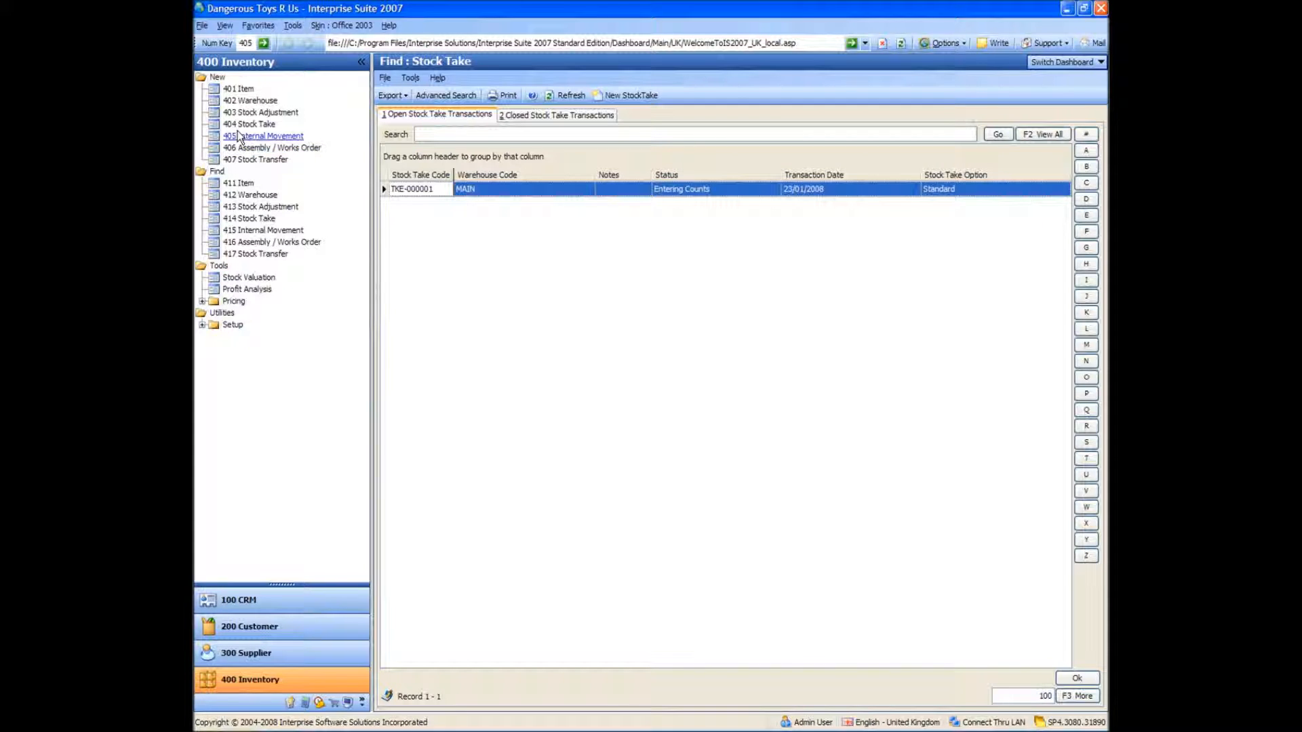
Create a build assembly for the Bike item with a build quantity of 10 and save it
{"action": "left_click", "coordinate": [238, 149]}
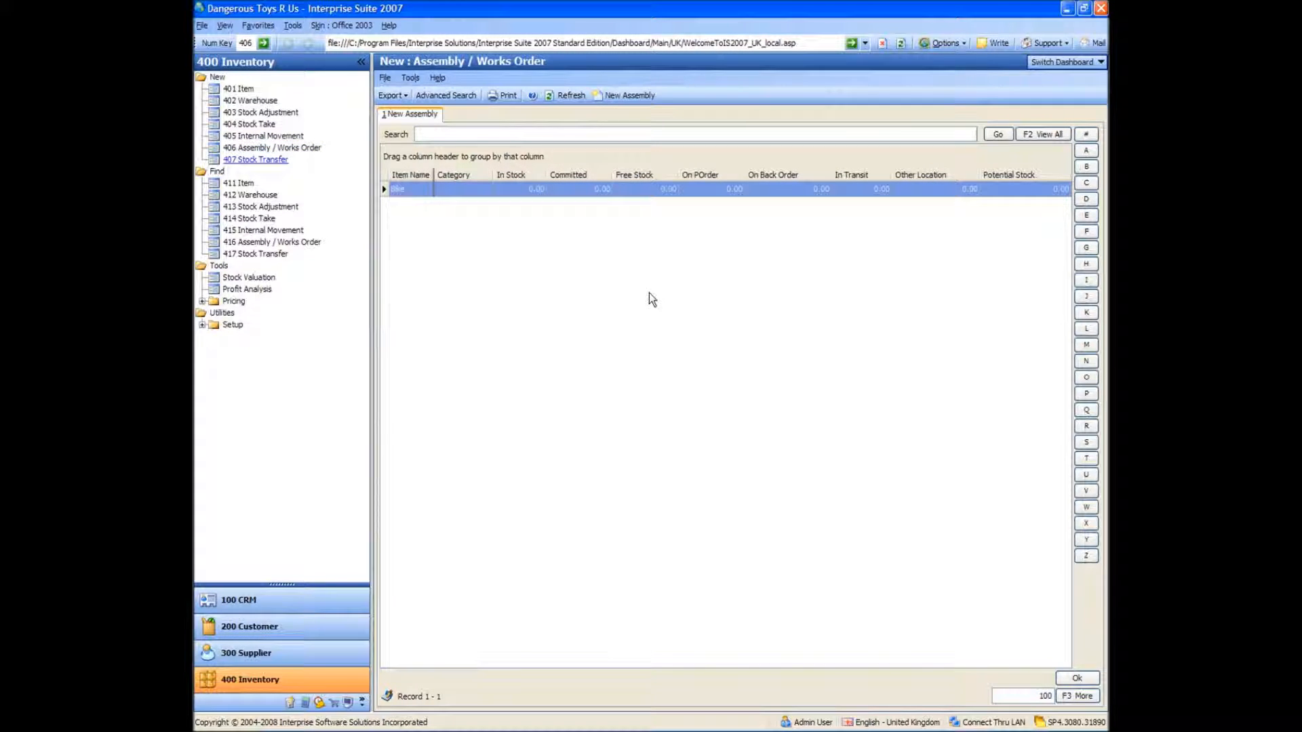
{"action": "double_click", "coordinate": [412, 193]}
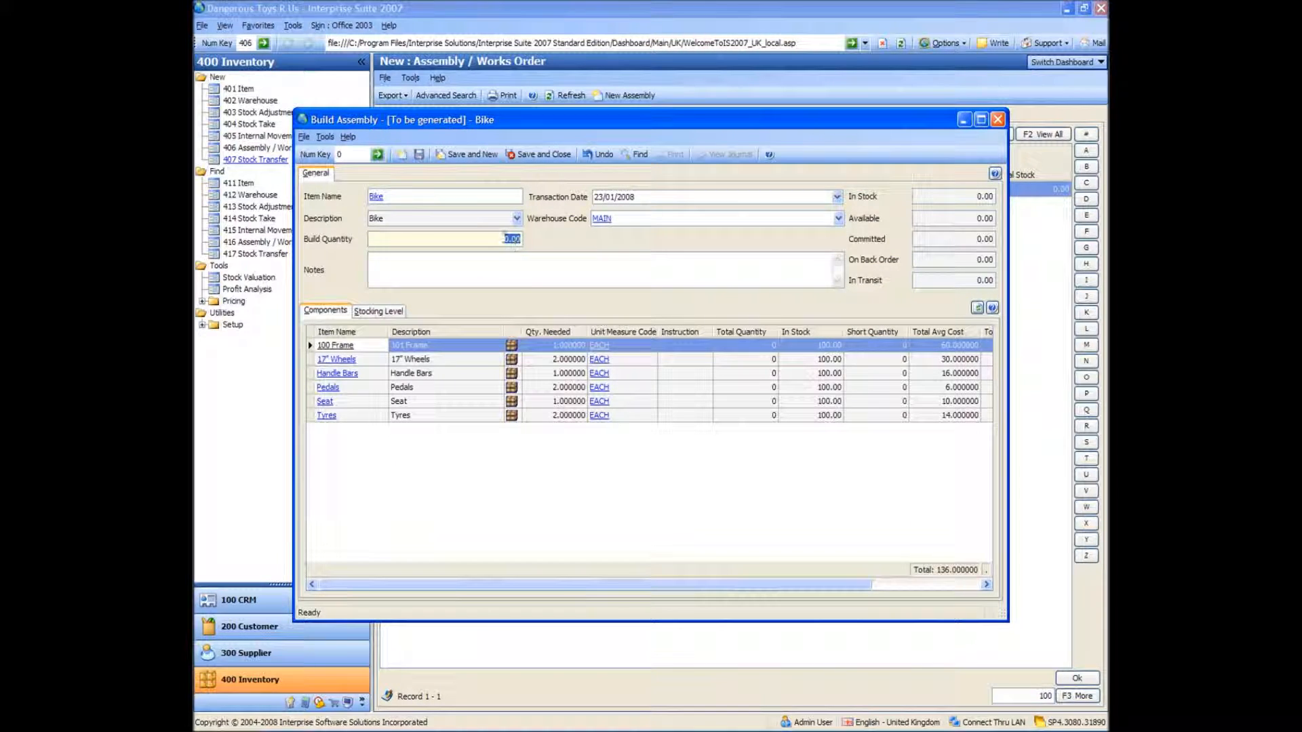
{"action": "type", "text": "10"}
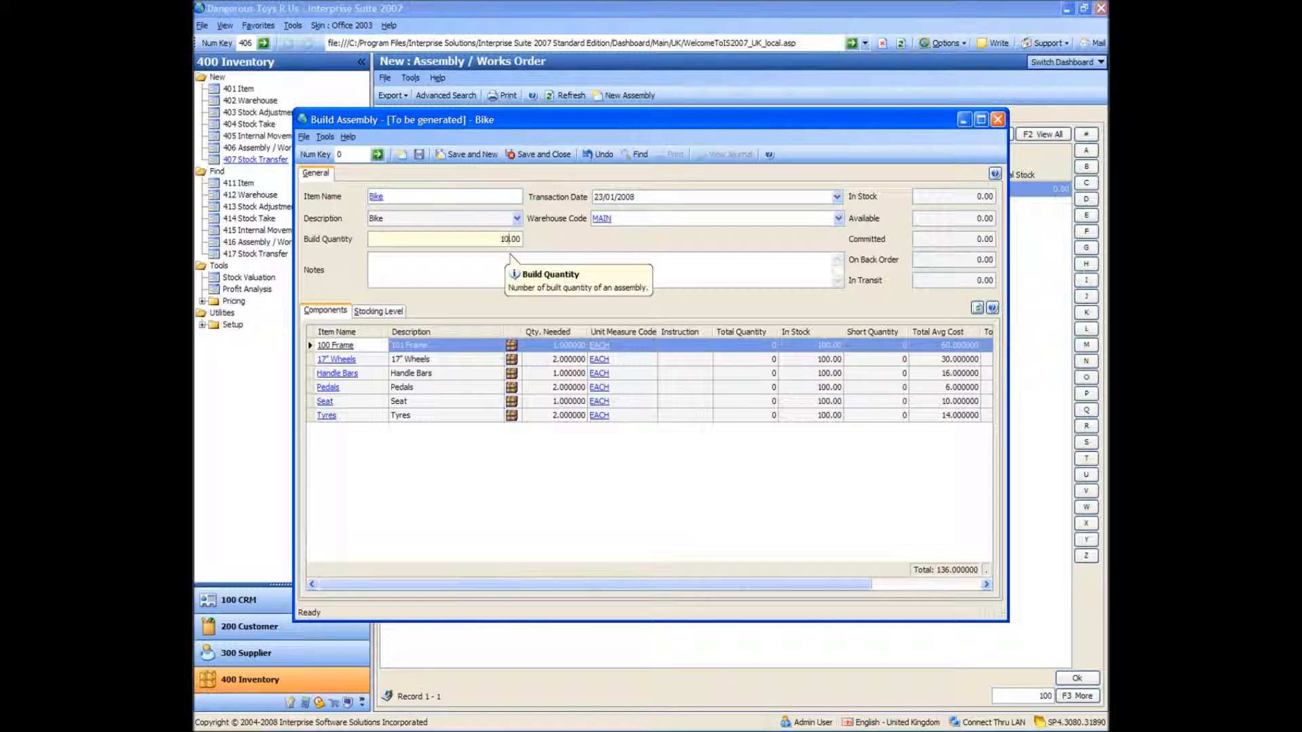
{"action": "key", "text": "Tab"}
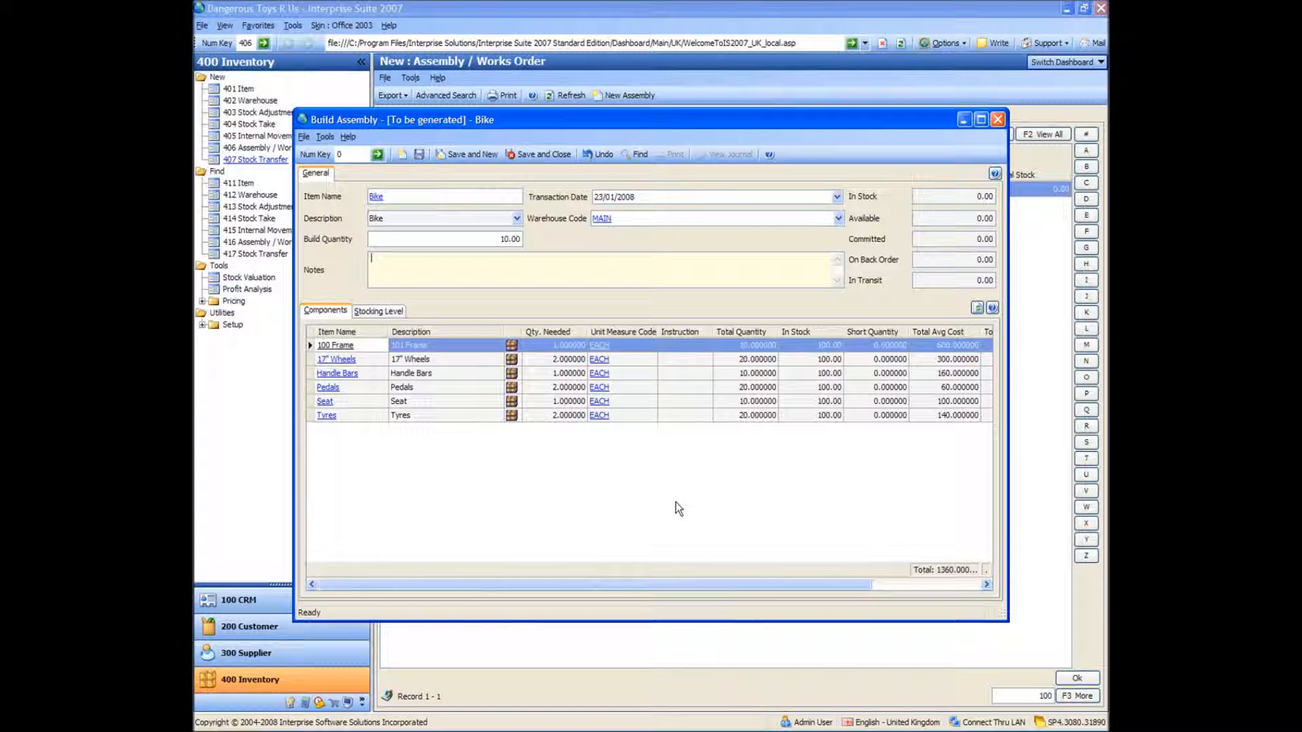
{"action": "left_click", "coordinate": [708, 474]}
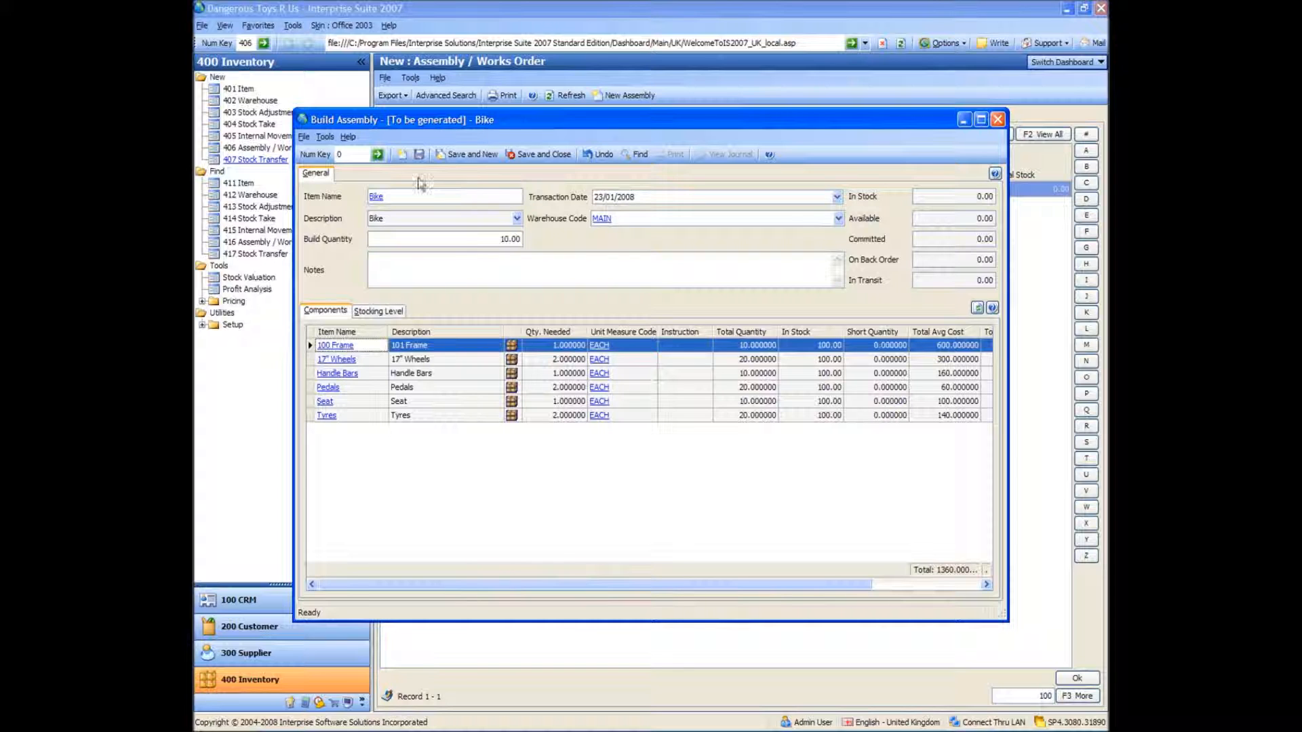
{"action": "left_click", "coordinate": [419, 154]}
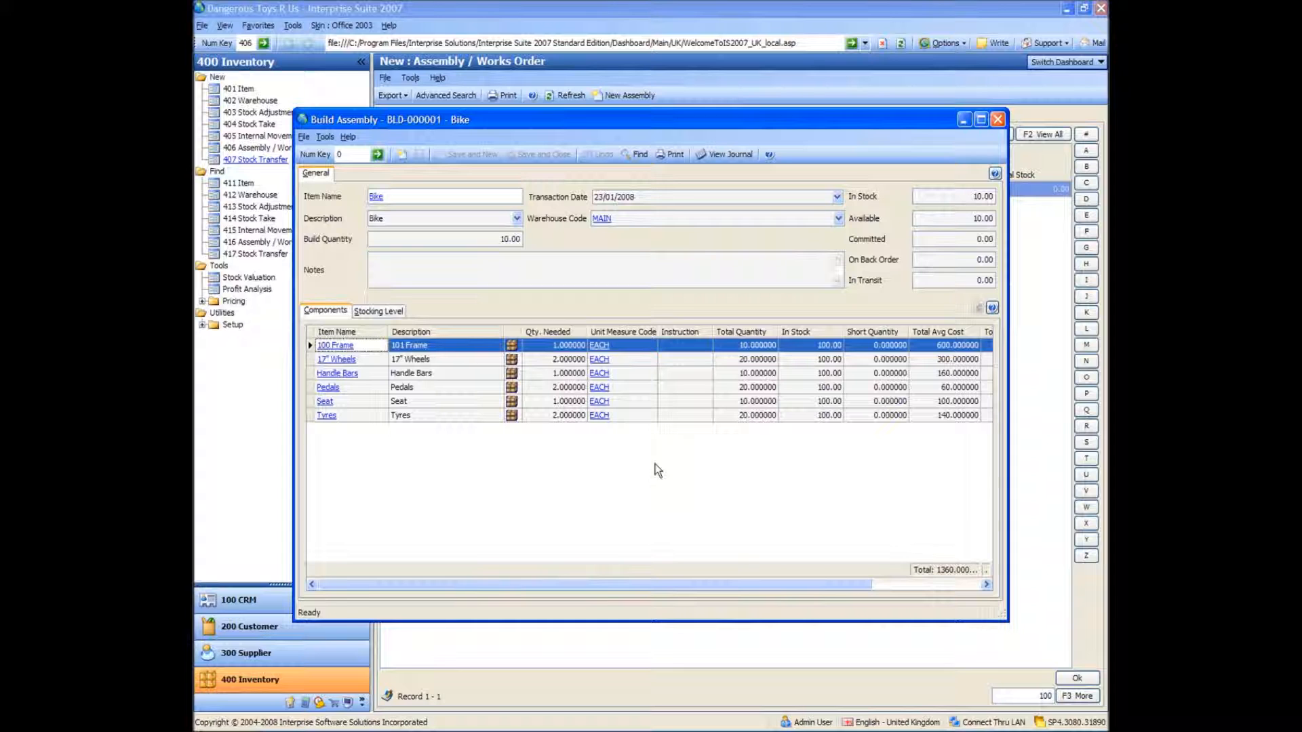
Examine the journal of the Bike build with the account description column widened, and close the journal
{"action": "left_click", "coordinate": [731, 155]}
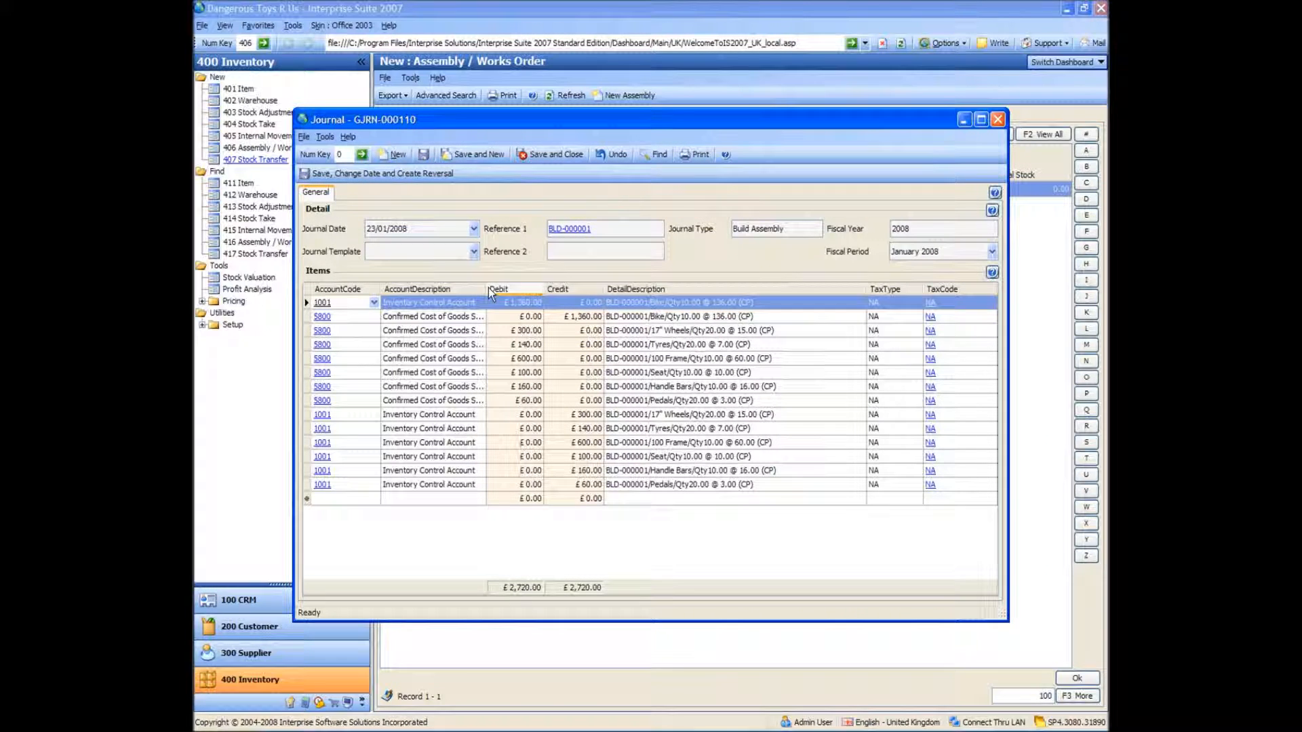
{"action": "left_click_drag", "start_coordinate": [487, 289], "coordinate": [539, 290]}
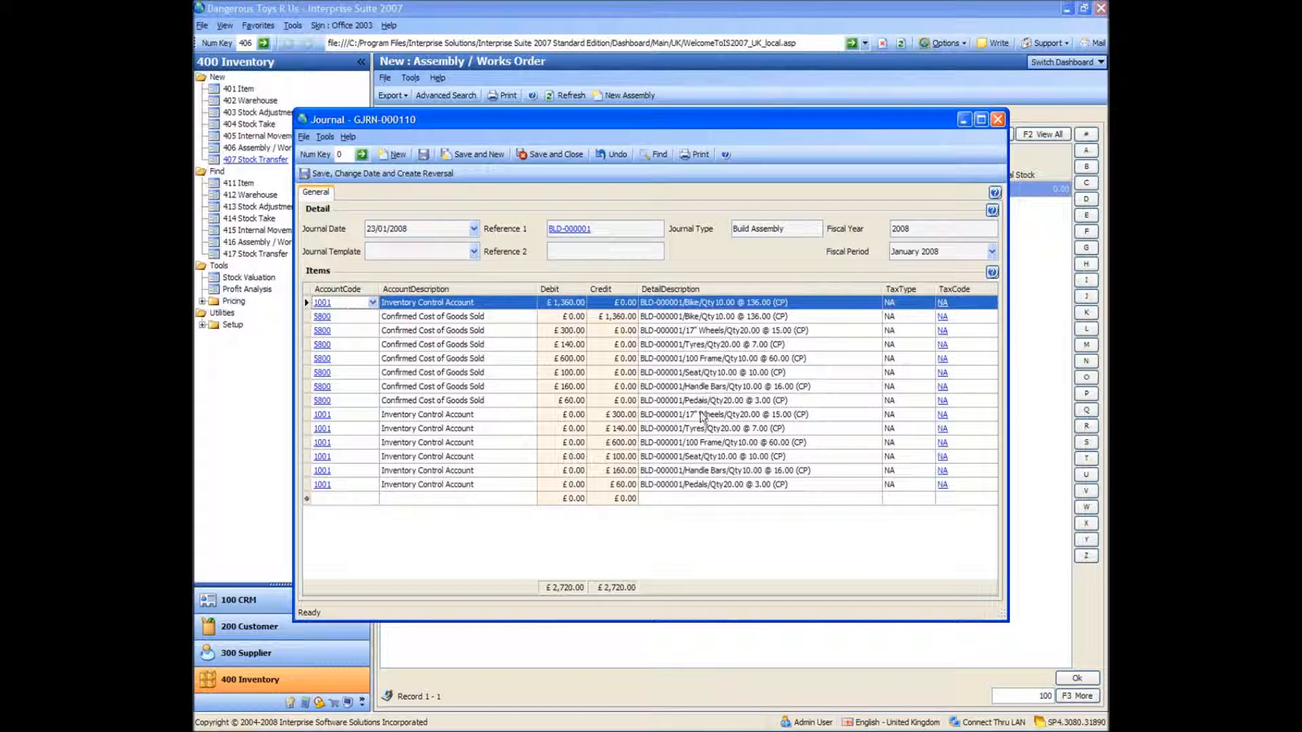
{"action": "left_click", "coordinate": [718, 303]}
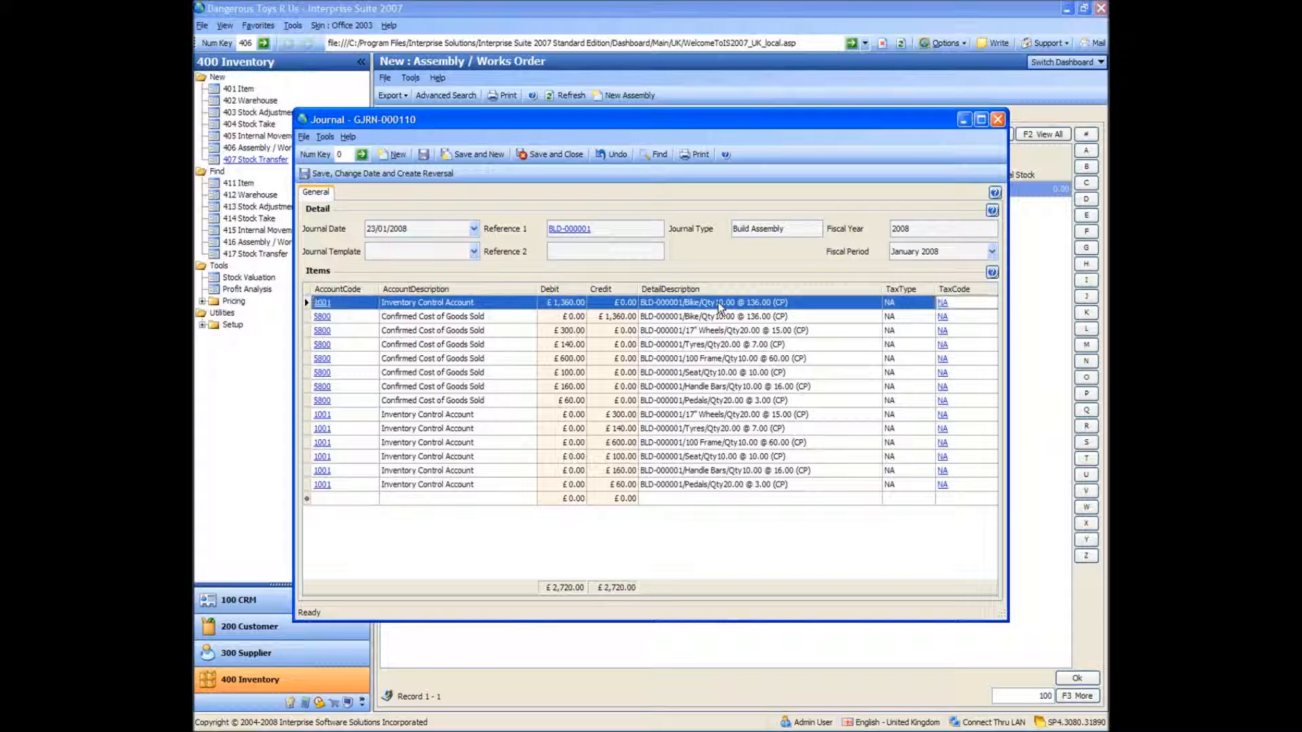
{"action": "left_click", "coordinate": [998, 120]}
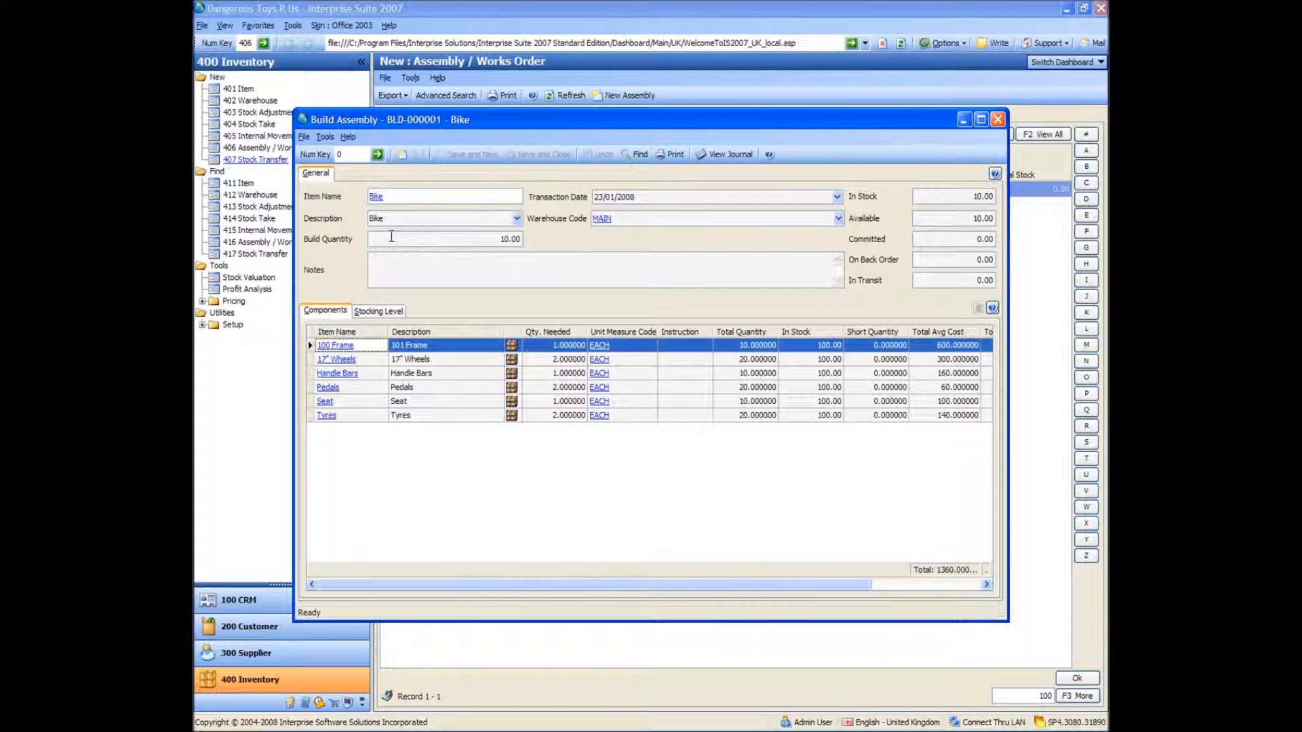
Examine the build entry in the item ledger of Bike and close the item without saving changes
{"action": "left_click", "coordinate": [381, 196]}
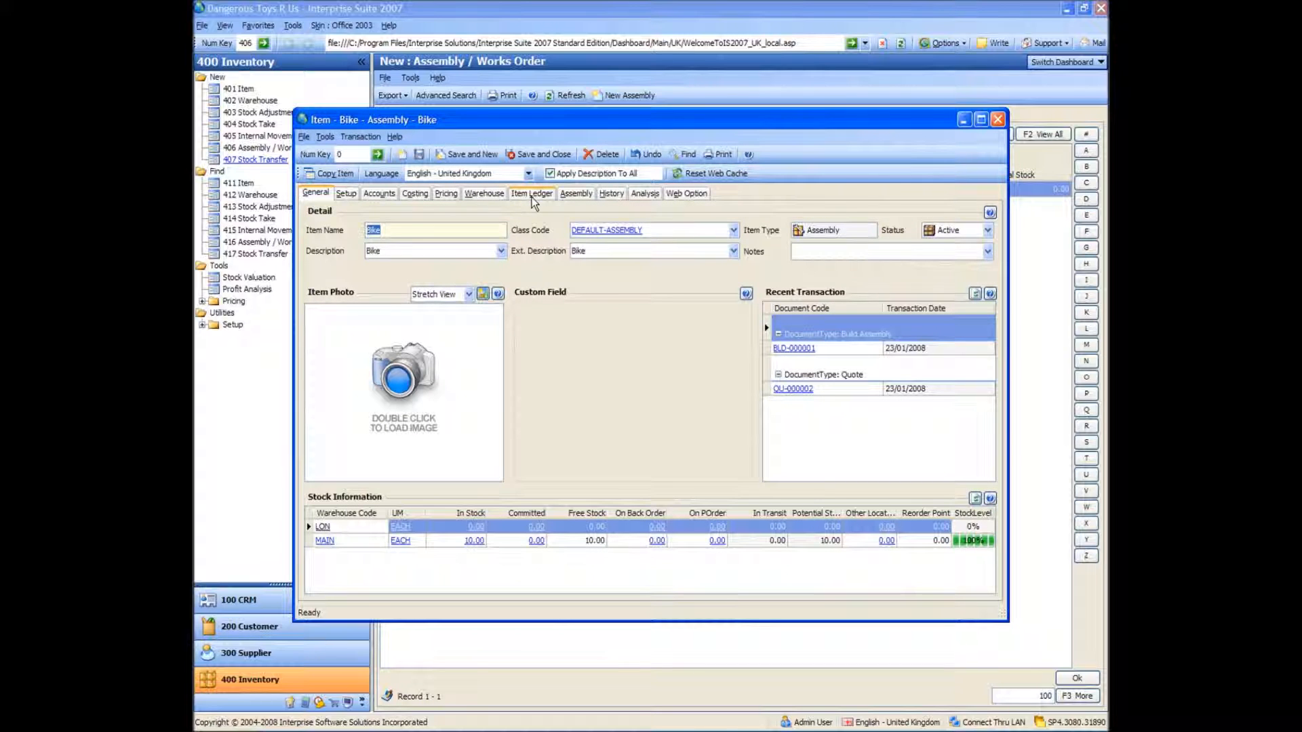
{"action": "left_click", "coordinate": [532, 194]}
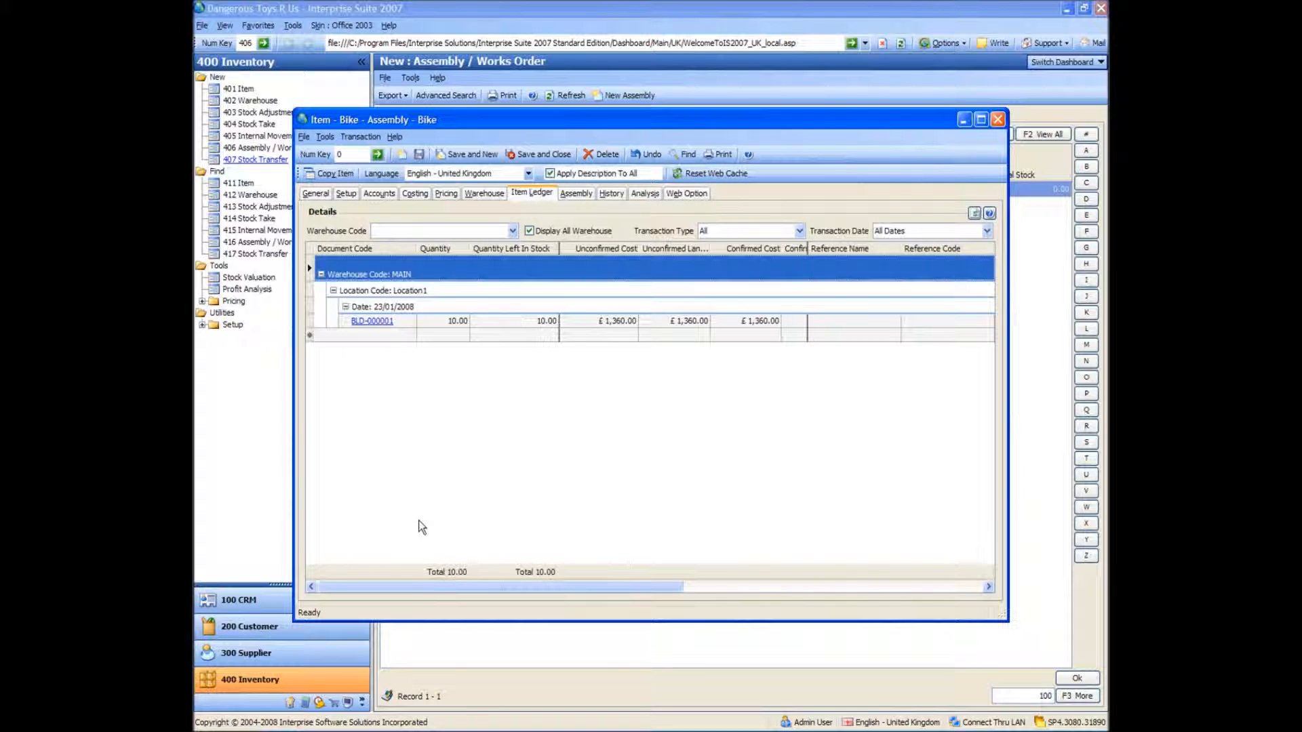
{"action": "left_click", "coordinate": [446, 321]}
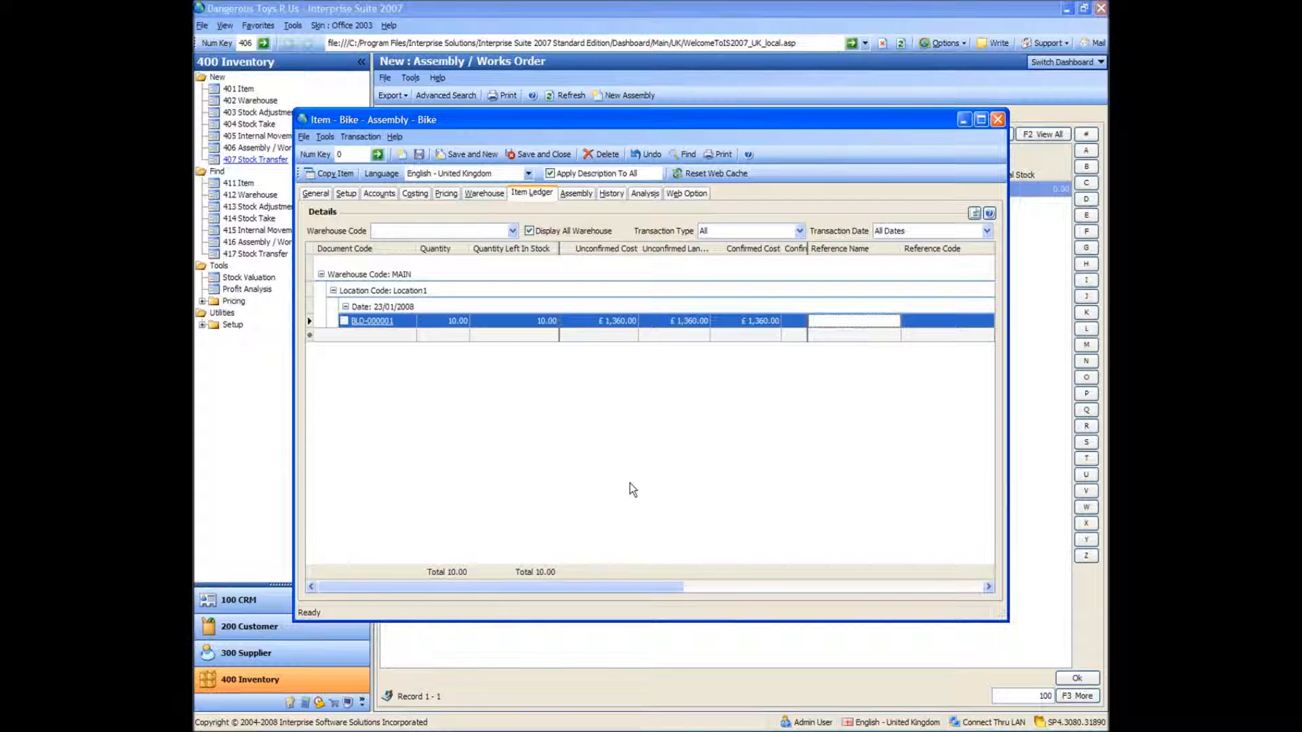
{"action": "left_click", "coordinate": [997, 119]}
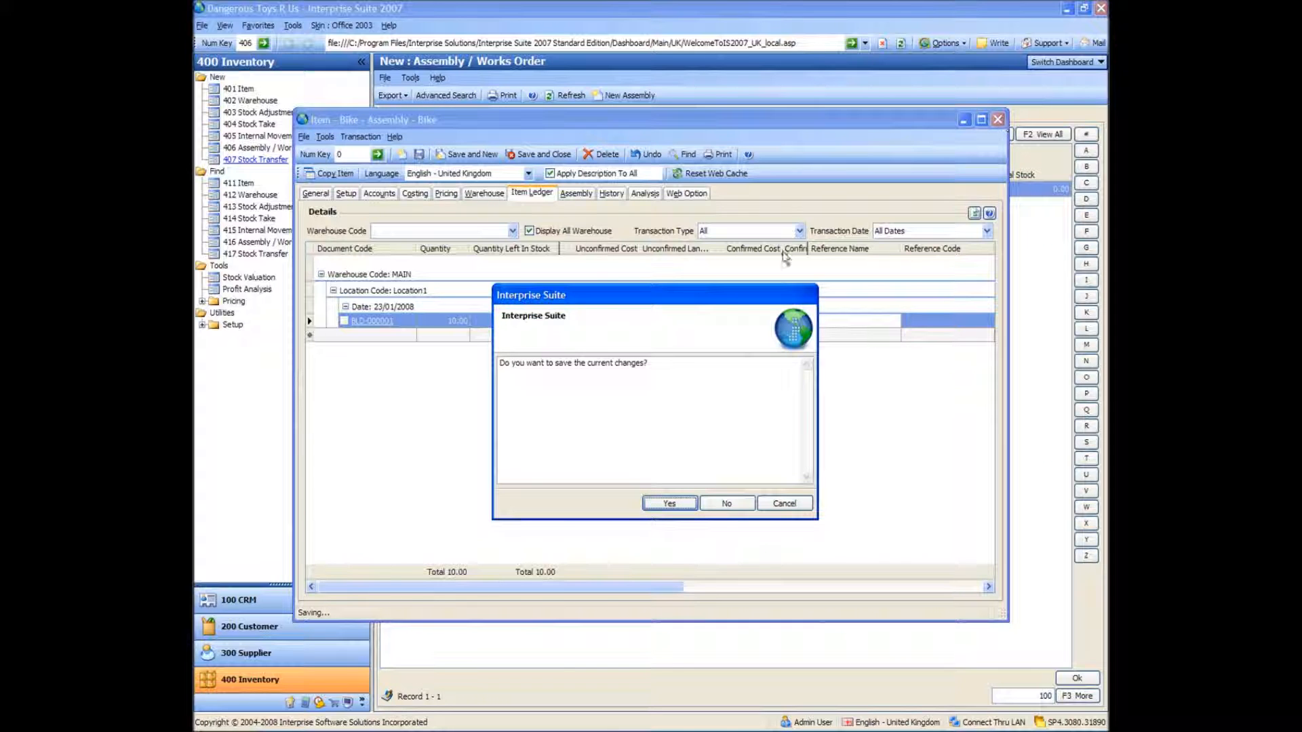
{"action": "left_click", "coordinate": [723, 503]}
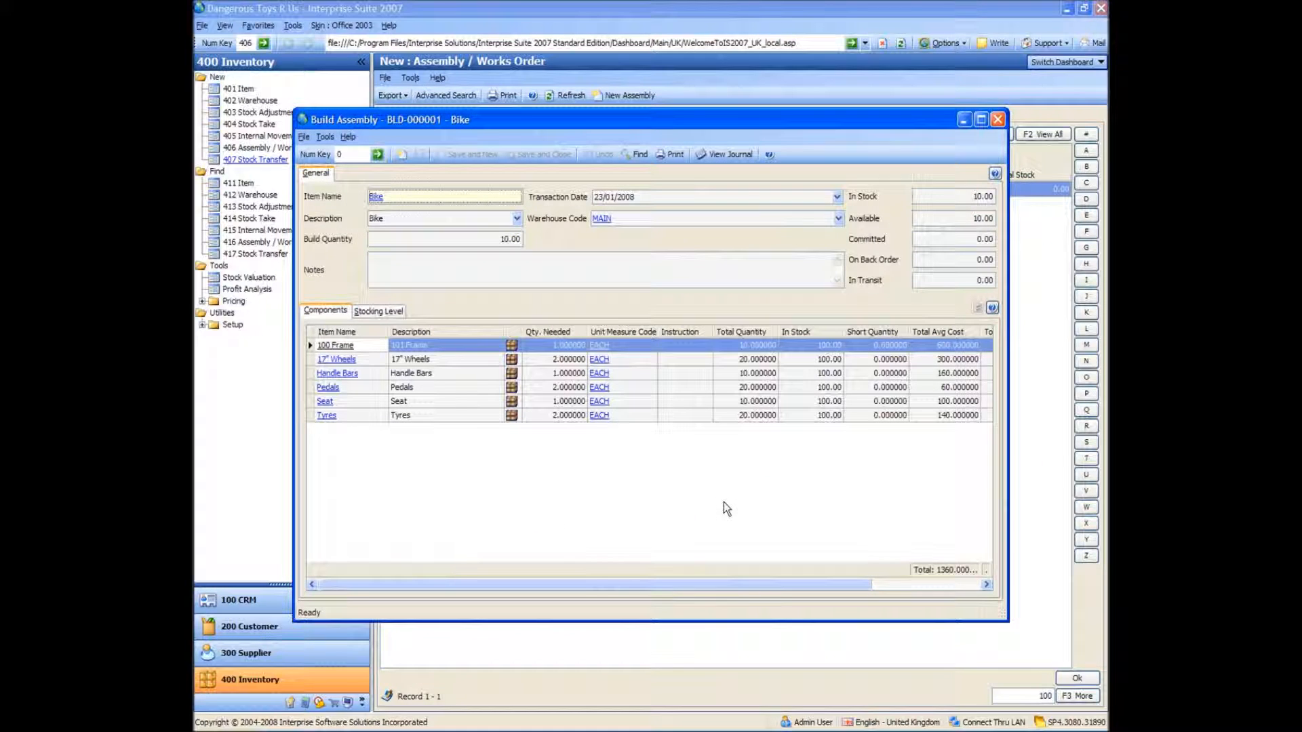
Compare the build and opening balance entries in the 100 Frame component's item ledger, and close the item and the build assembly
{"action": "left_click", "coordinate": [338, 348]}
{"action": "left_click", "coordinate": [512, 347]}
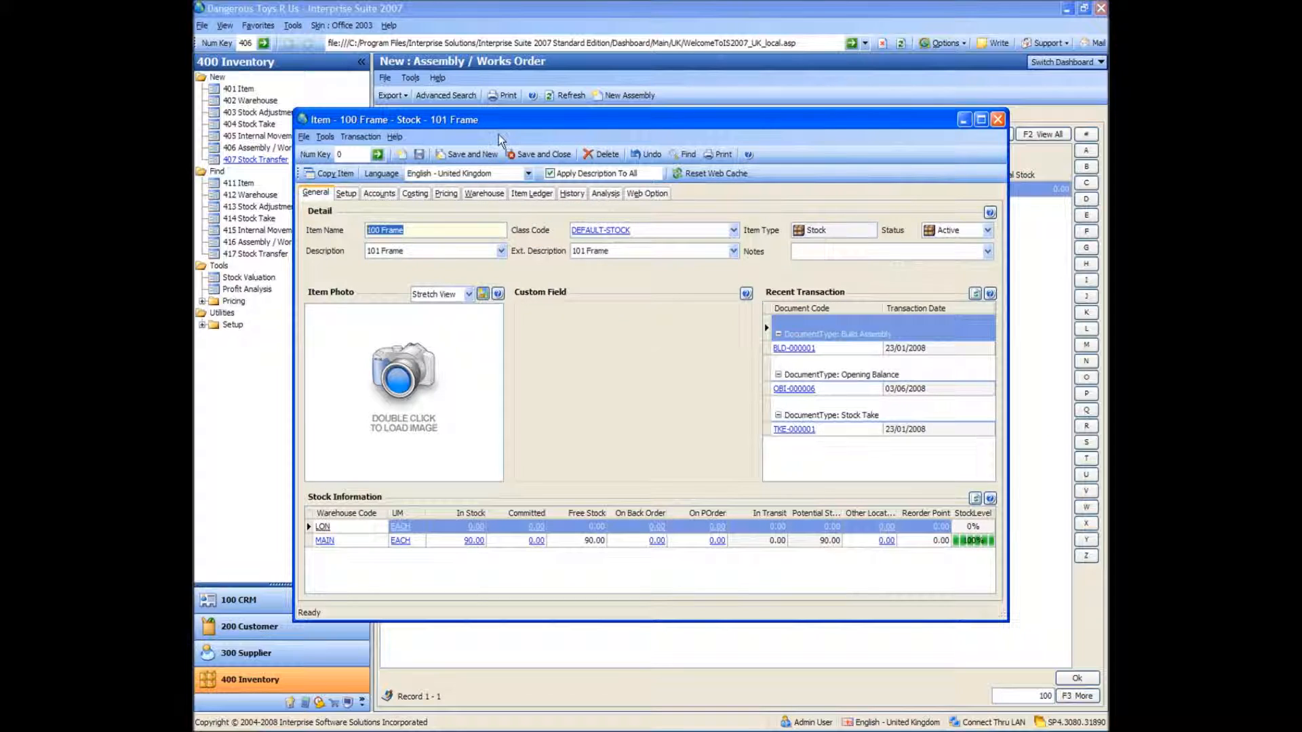
{"action": "left_click", "coordinate": [530, 192]}
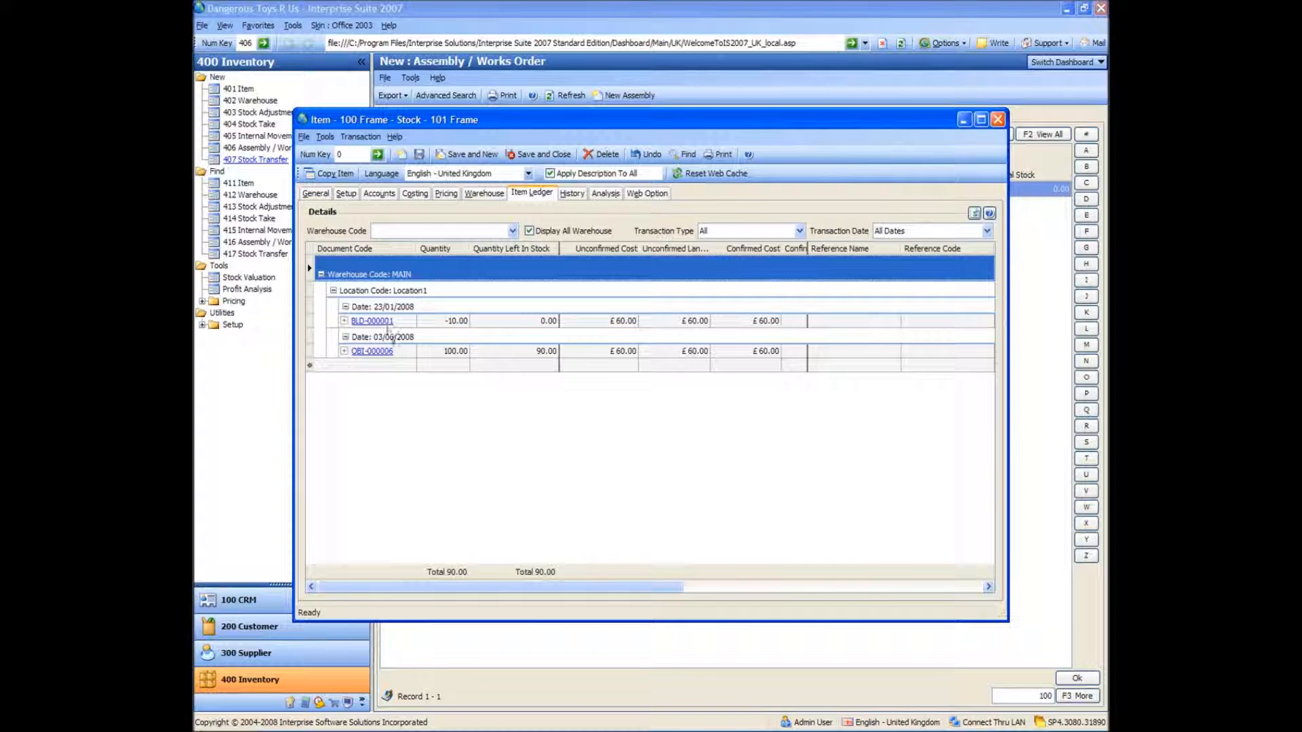
{"action": "left_click", "coordinate": [454, 325]}
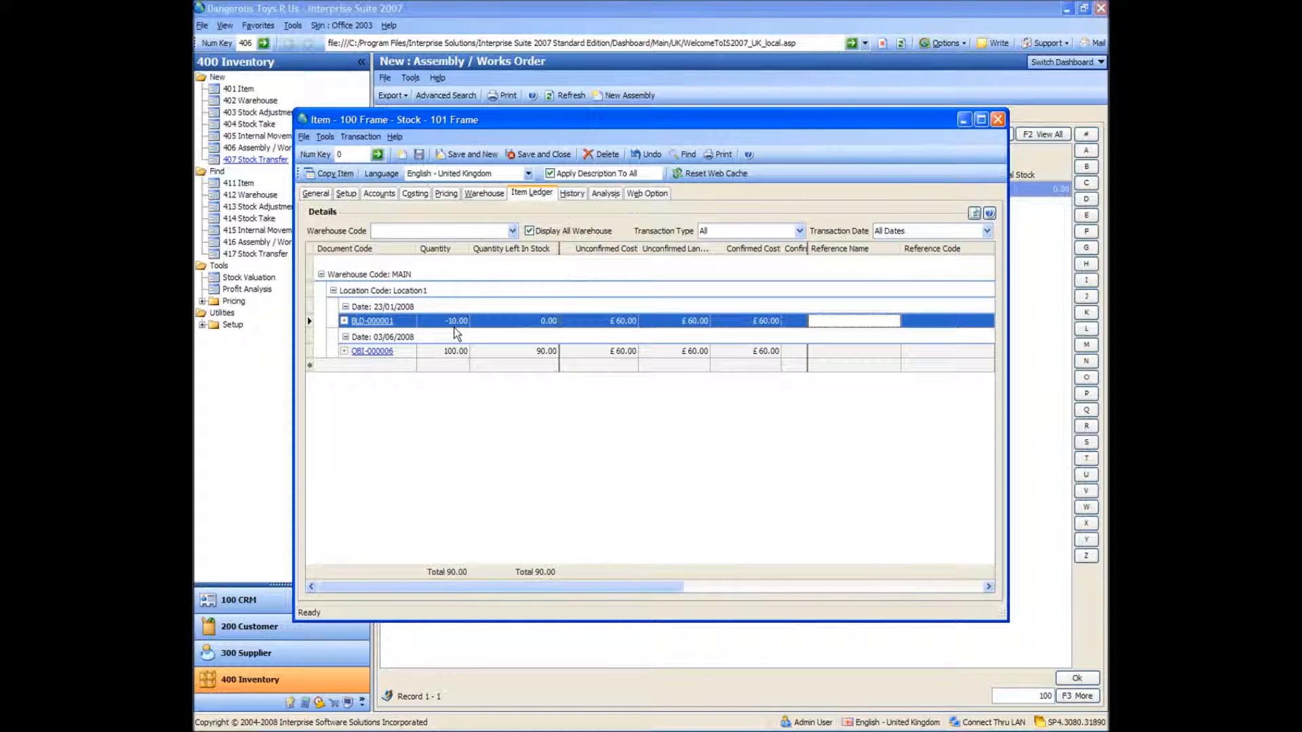
{"action": "left_click", "coordinate": [453, 350]}
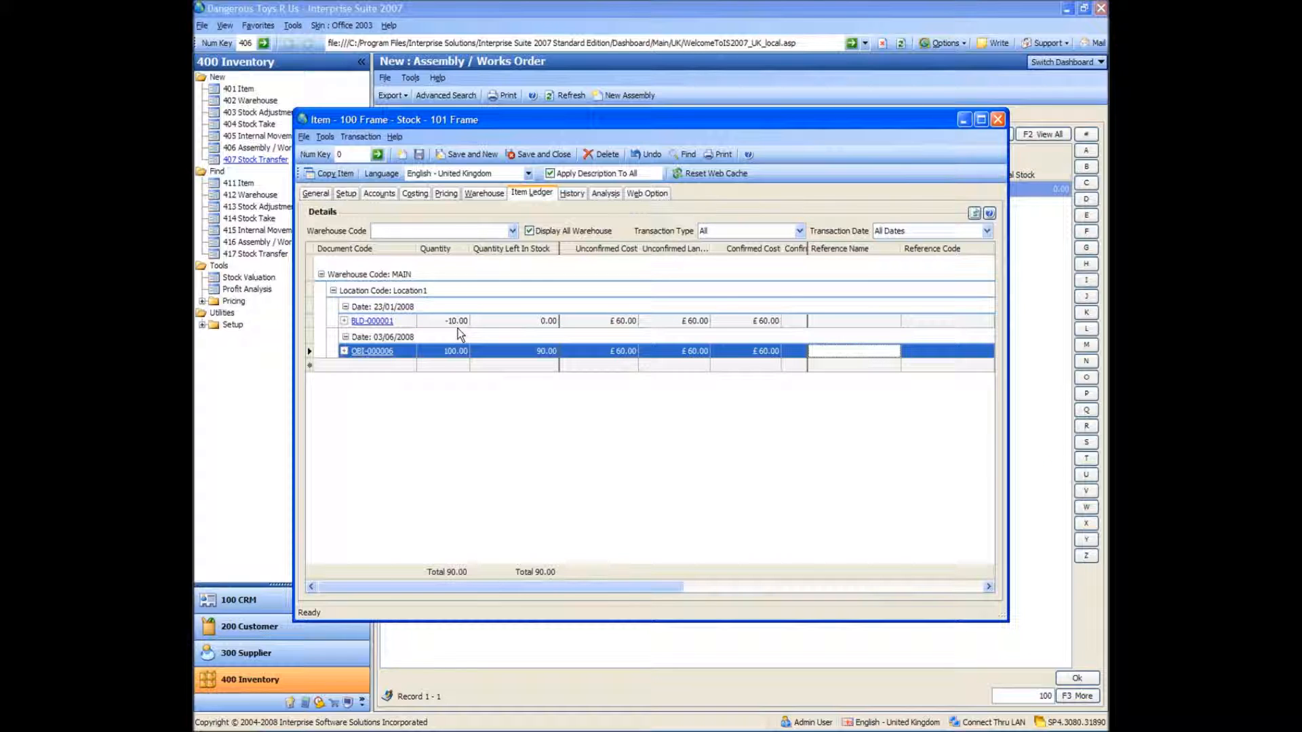
{"action": "left_click", "coordinate": [458, 324]}
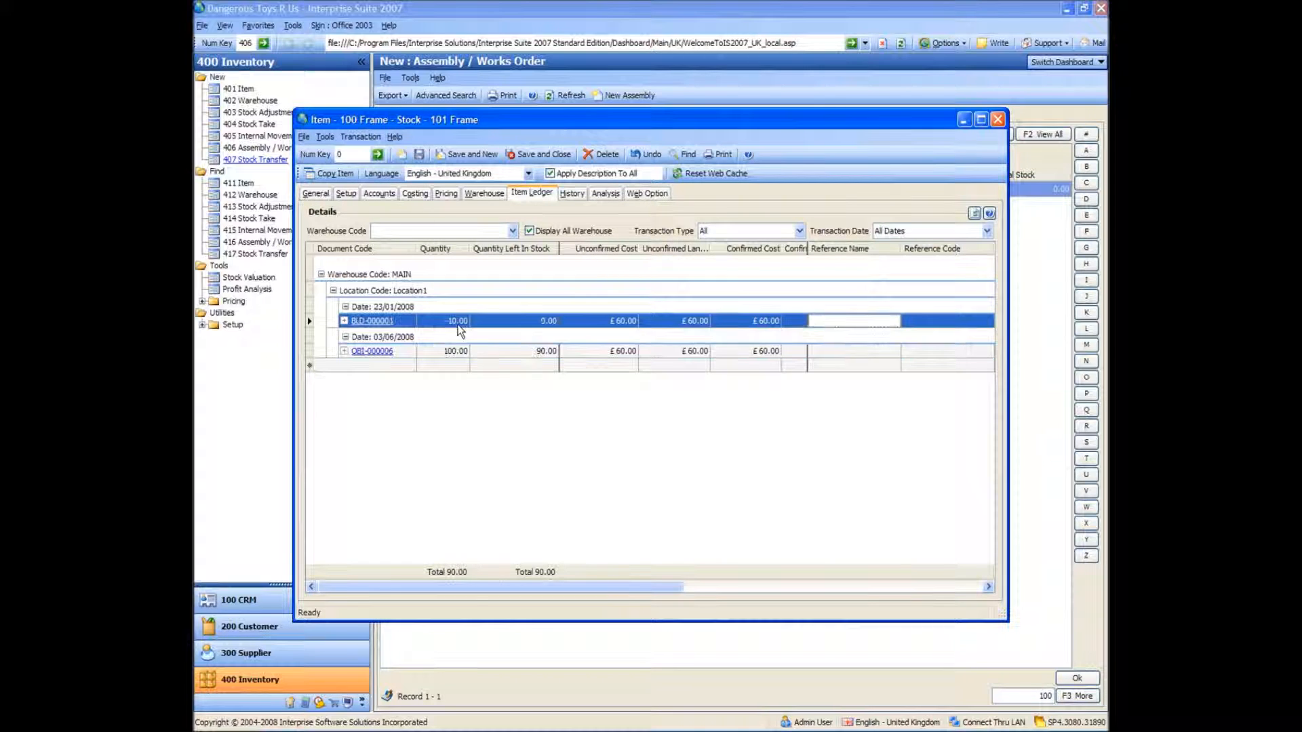
{"action": "left_click", "coordinate": [546, 351]}
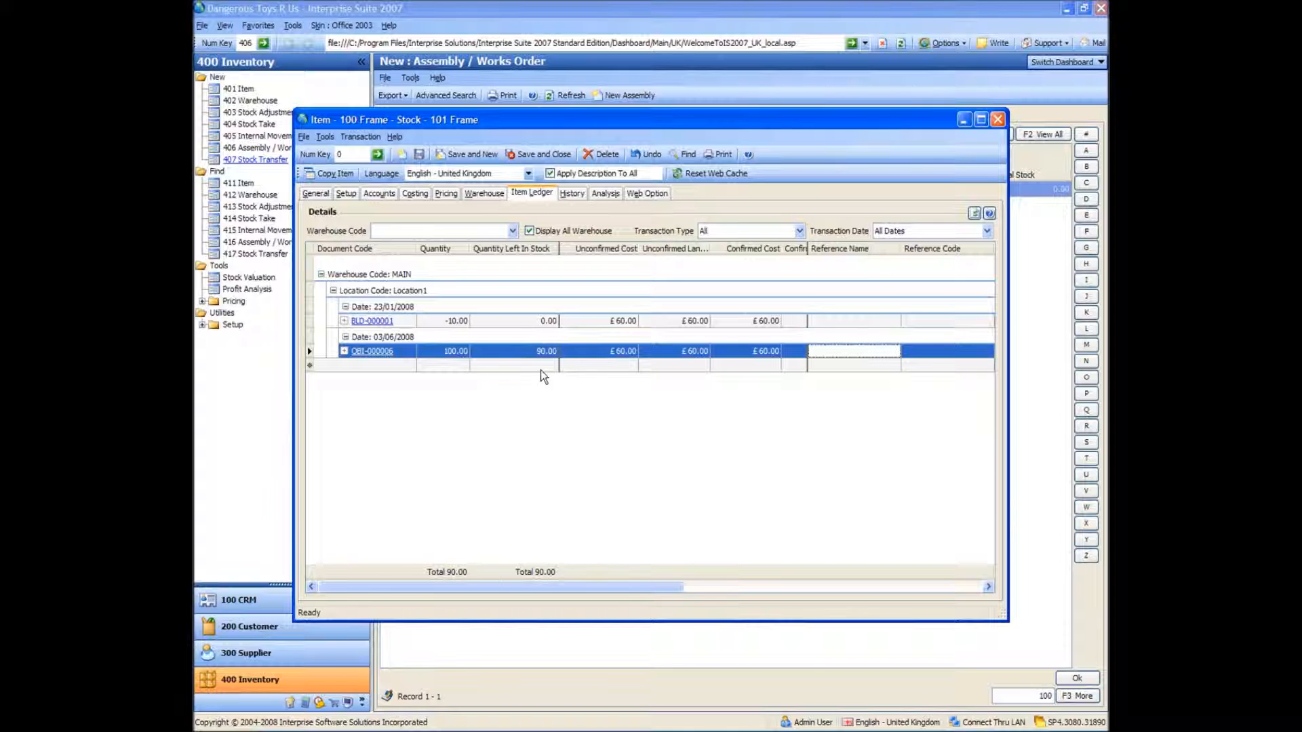
{"action": "left_click", "coordinate": [998, 120]}
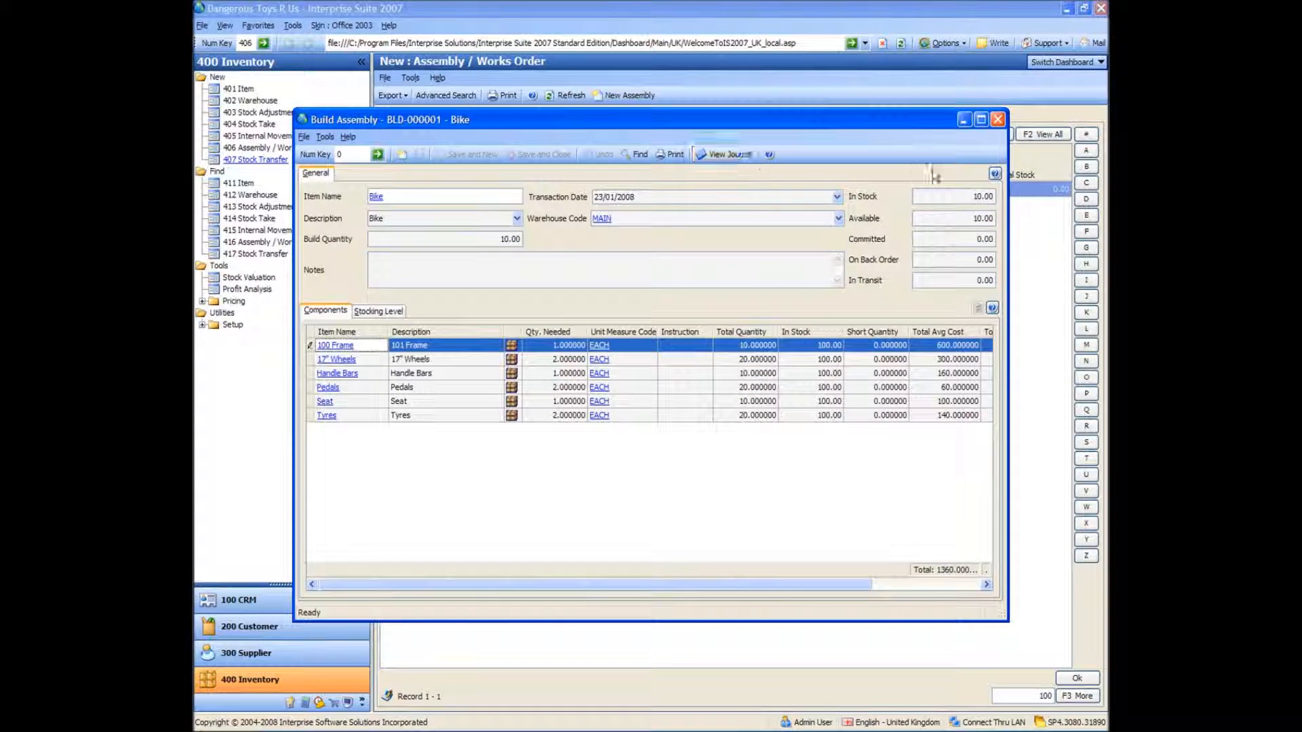
{"action": "left_click", "coordinate": [998, 120]}
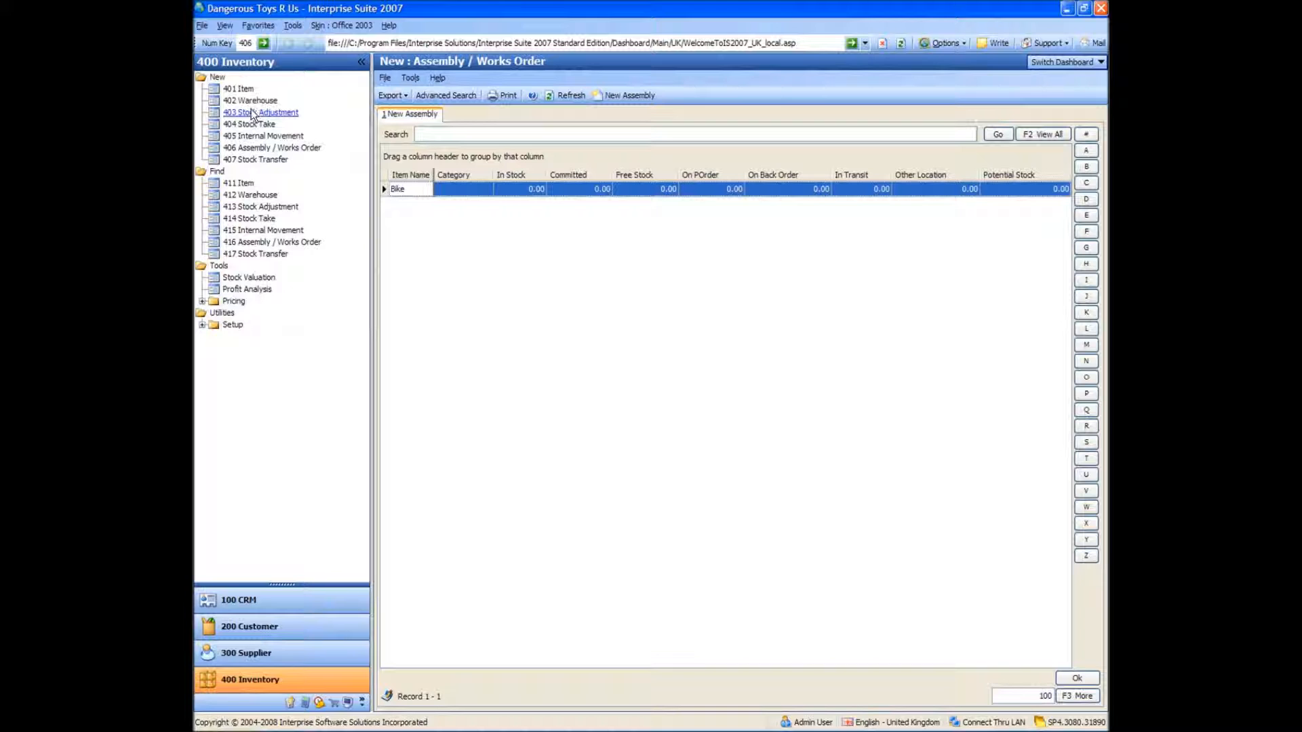
Create a stock transfer from the MAIN warehouse with LON as the destination warehouse
{"action": "left_click", "coordinate": [251, 159]}
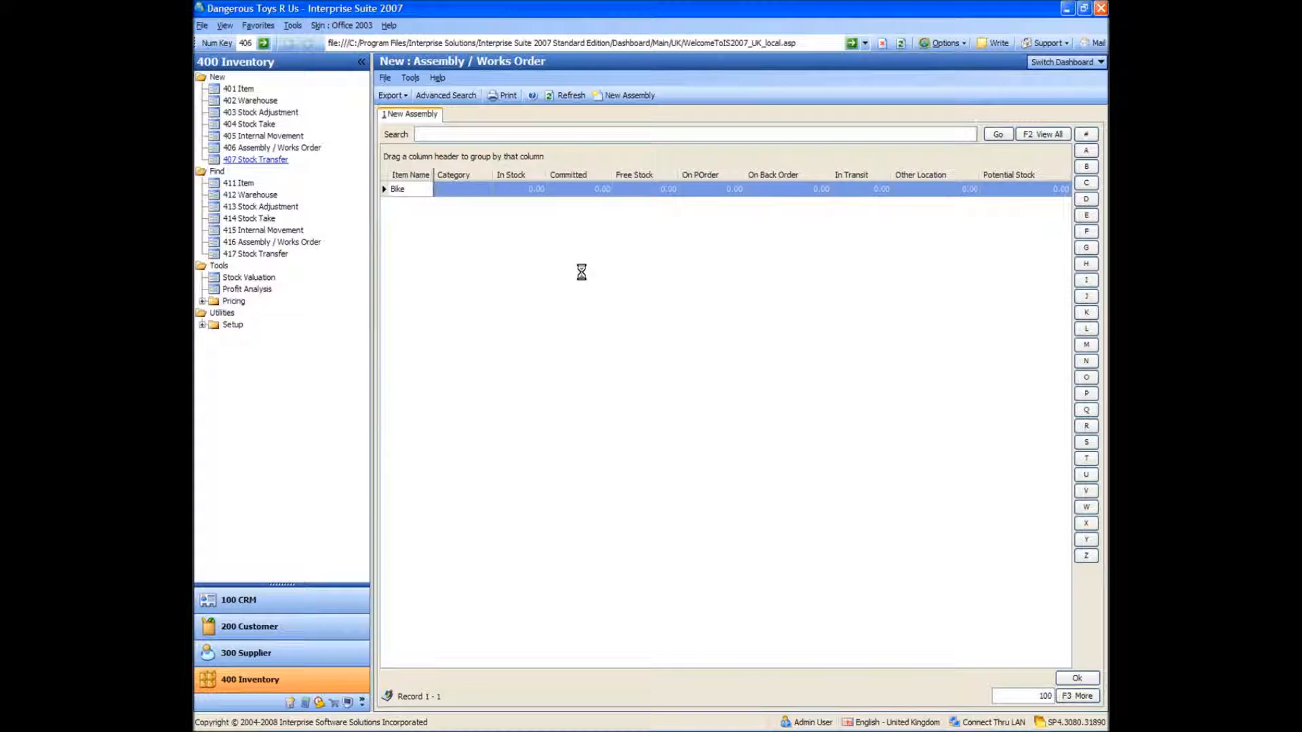
{"action": "left_click", "coordinate": [389, 228]}
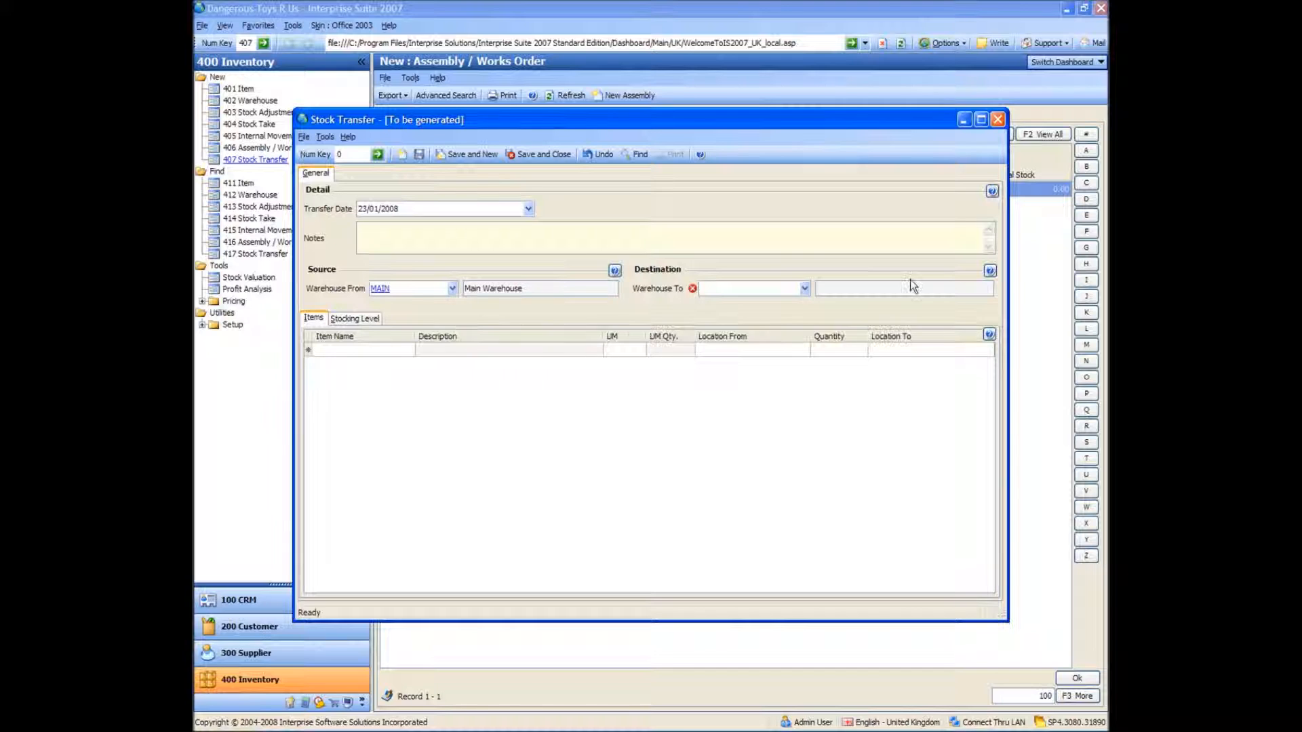
{"action": "left_click", "coordinate": [806, 290]}
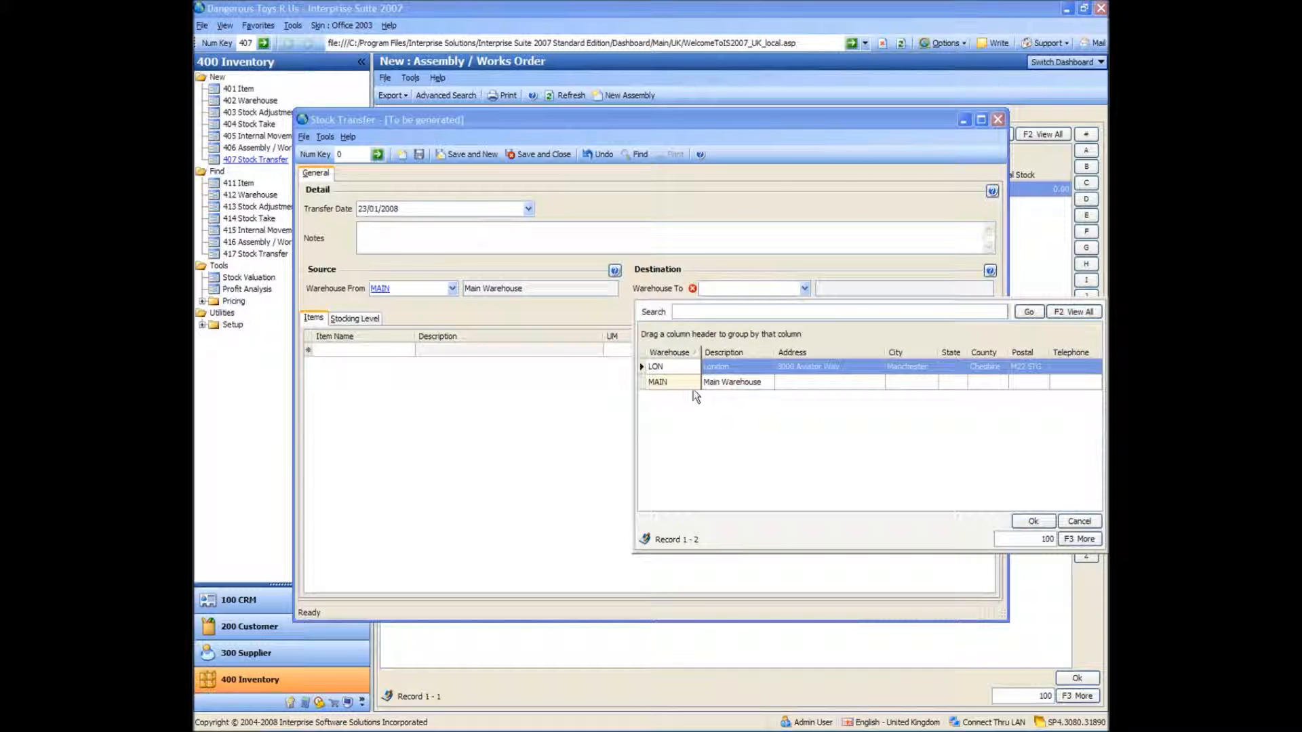
{"action": "double_click", "coordinate": [674, 366]}
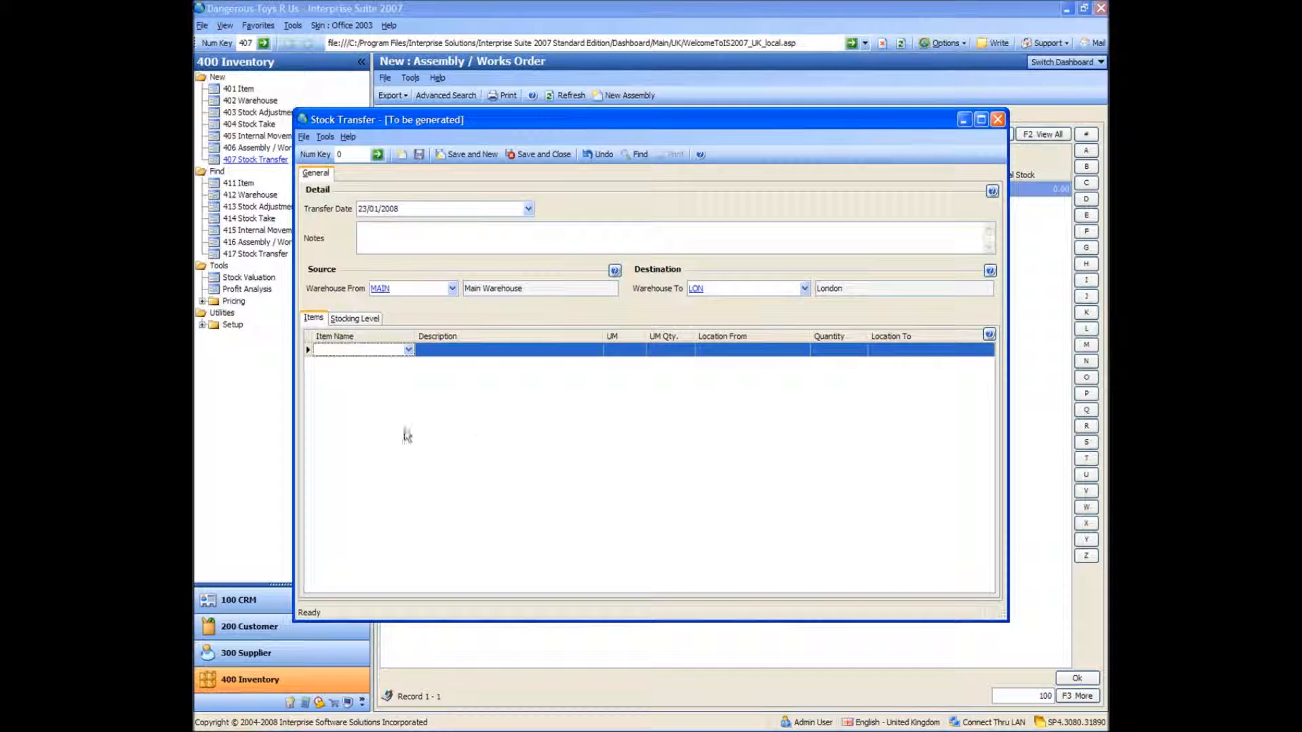
Add Bullets as the item on the first line of the stock transfer
{"action": "left_click", "coordinate": [365, 351]}
{"action": "type", "text": "Bullets"}
{"action": "key", "text": "Tab"}
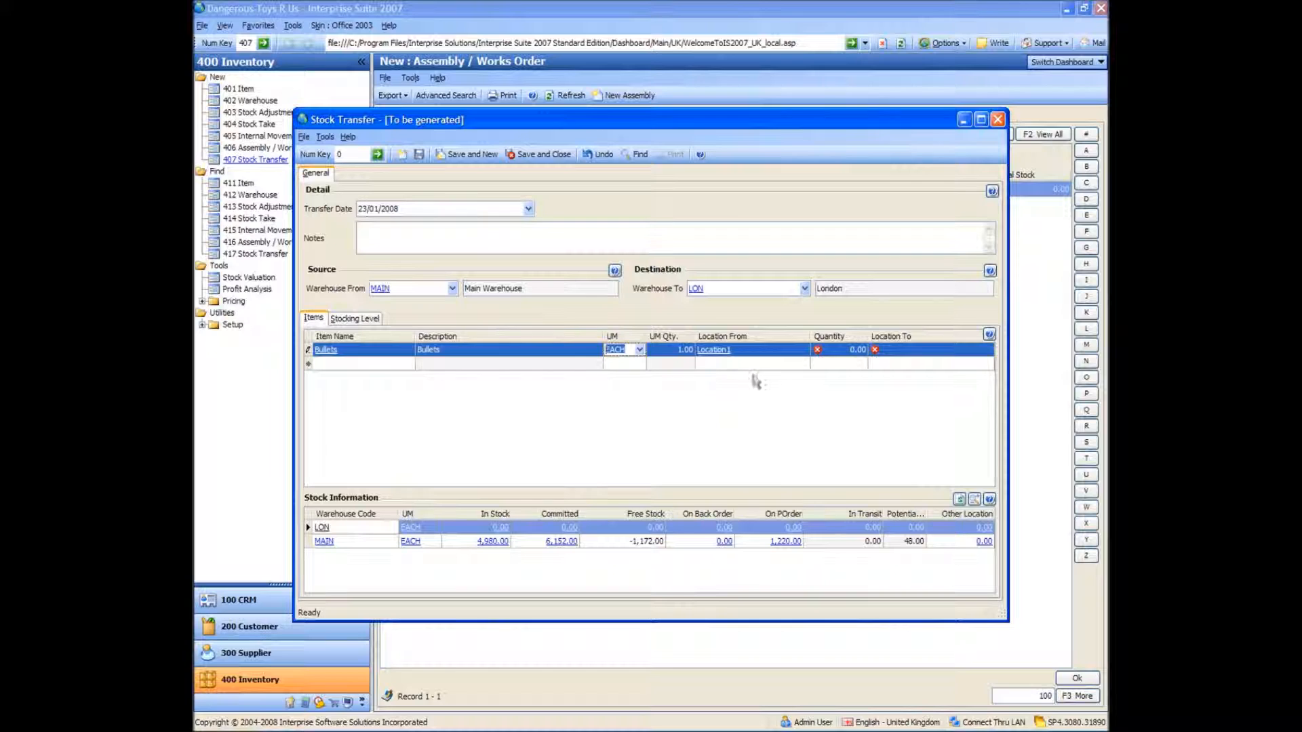
Complete the Bullets line with quantity 5 and destination location Location1, and save and close the stock transfer
{"action": "left_click", "coordinate": [840, 350]}
{"action": "type", "text": "5"}
{"action": "left_click", "coordinate": [887, 351]}
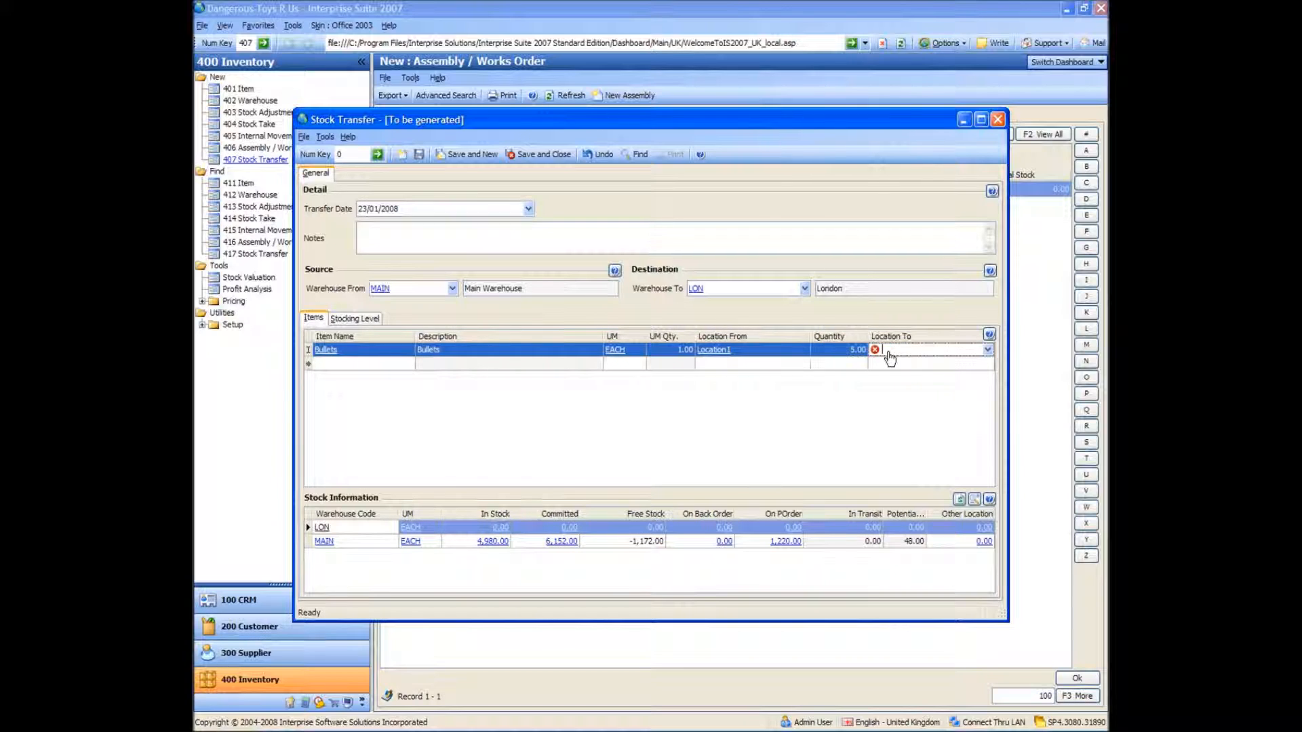
{"action": "left_click", "coordinate": [985, 350]}
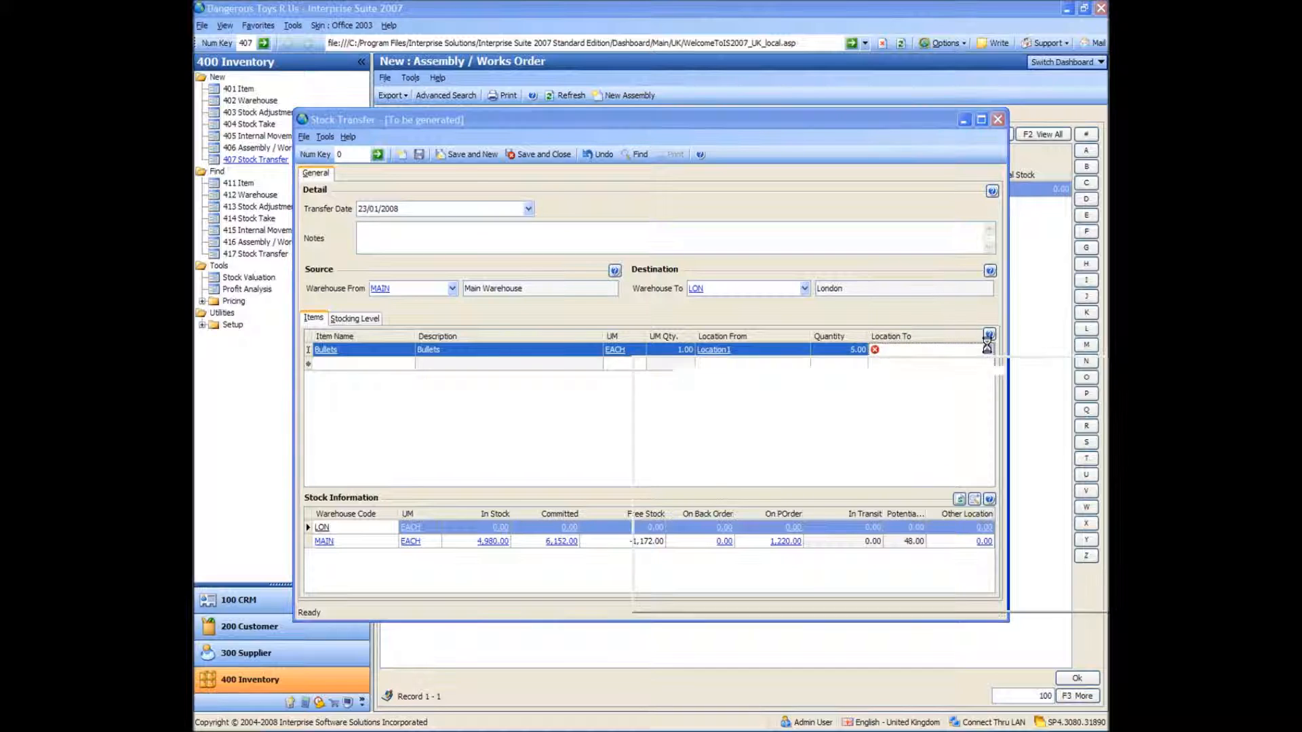
{"action": "double_click", "coordinate": [775, 427]}
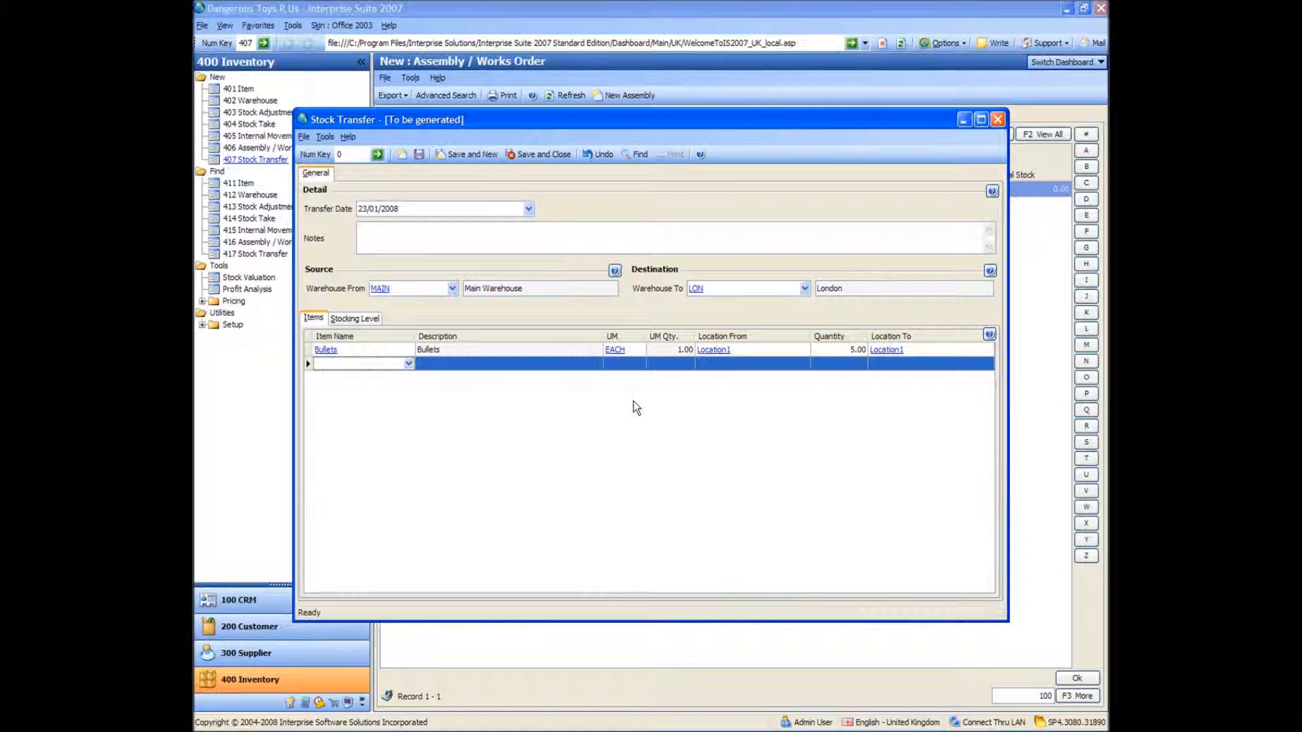
{"action": "left_click", "coordinate": [420, 155]}
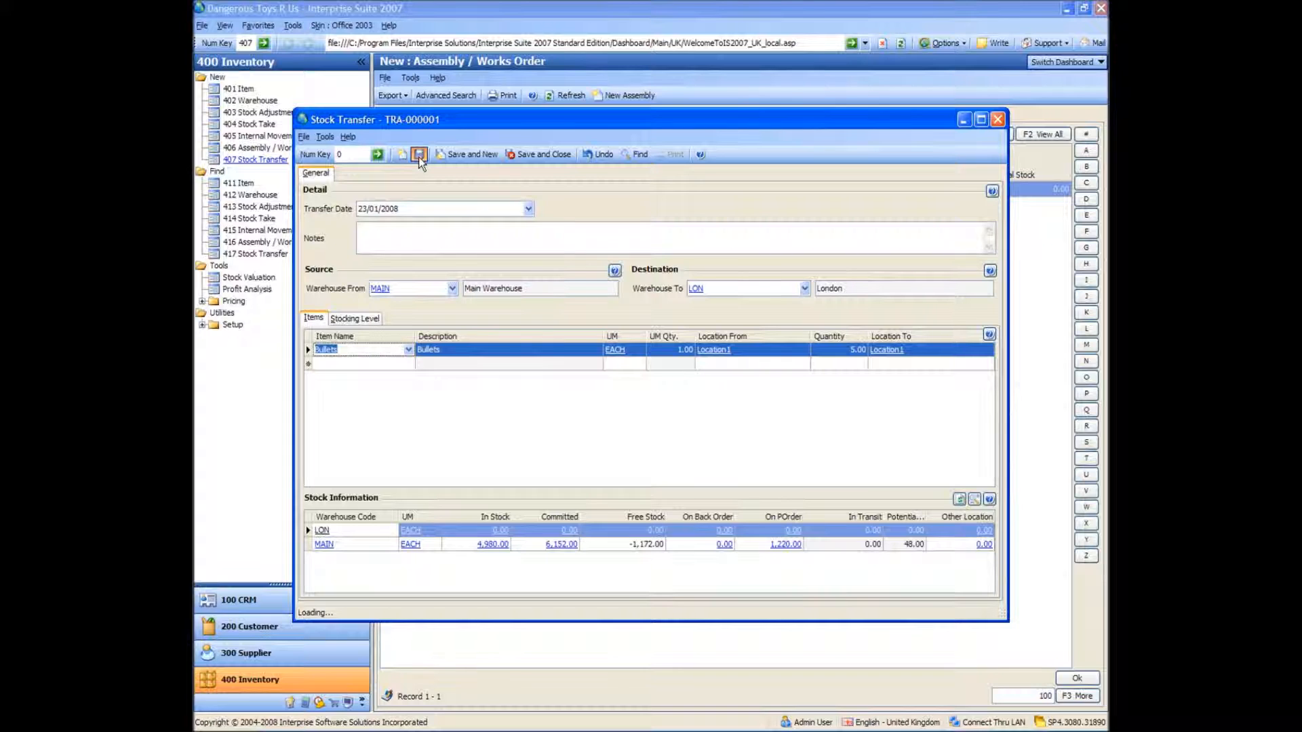
{"action": "left_click", "coordinate": [997, 122]}
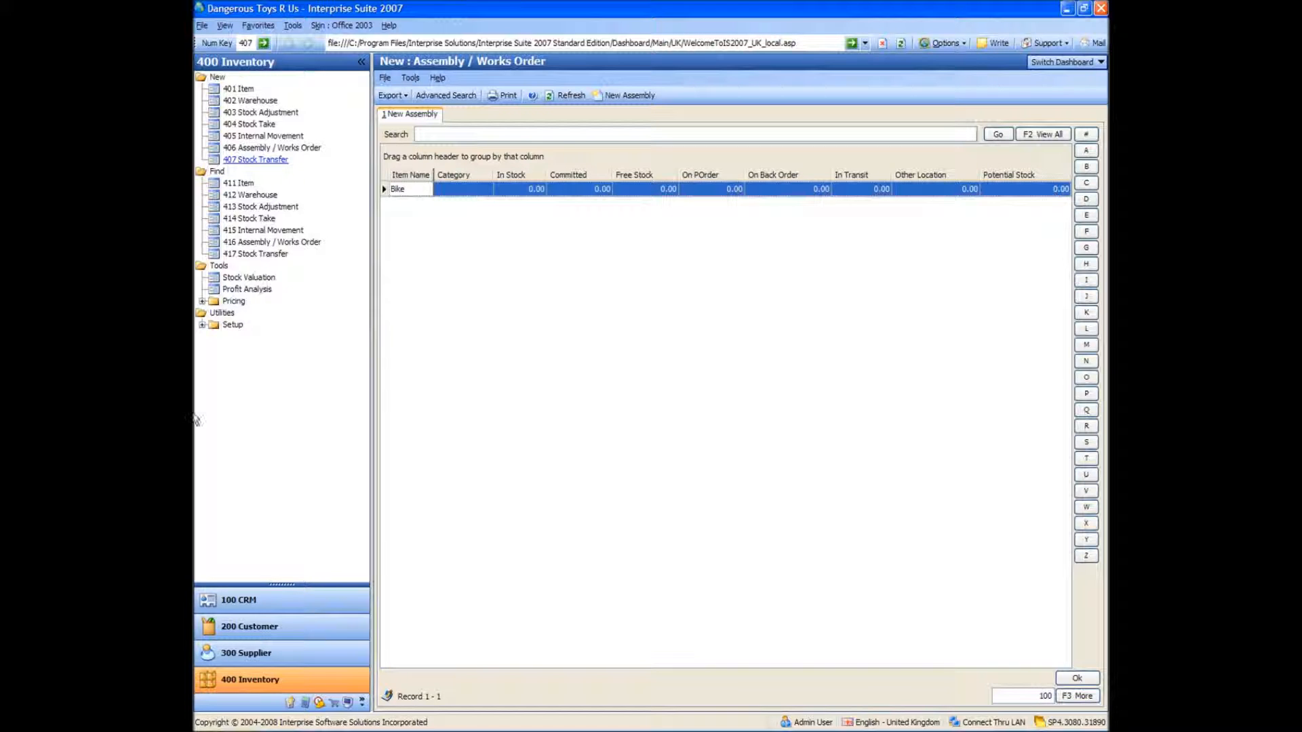
Open the Profit Analysis report in a maximised window and examine its sell price, cost price and gross margin columns
{"action": "left_click", "coordinate": [238, 289]}
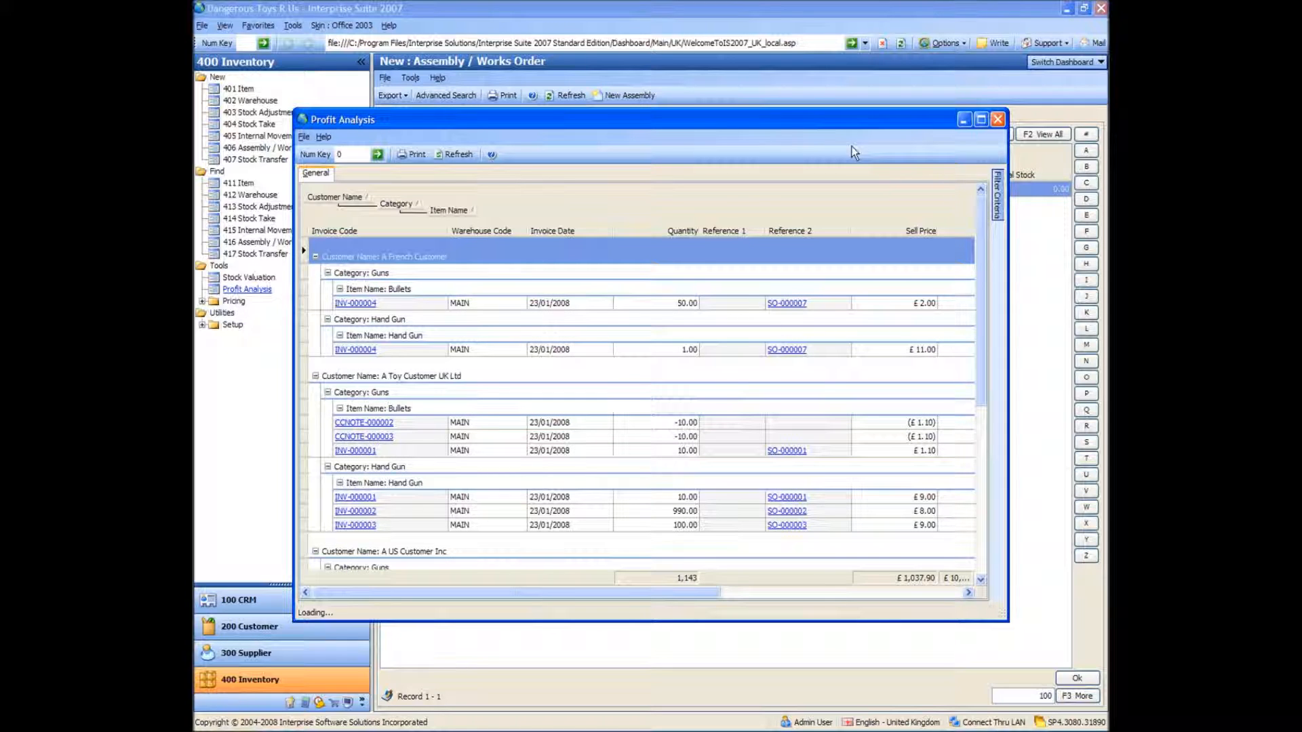
{"action": "double_click", "coordinate": [832, 117]}
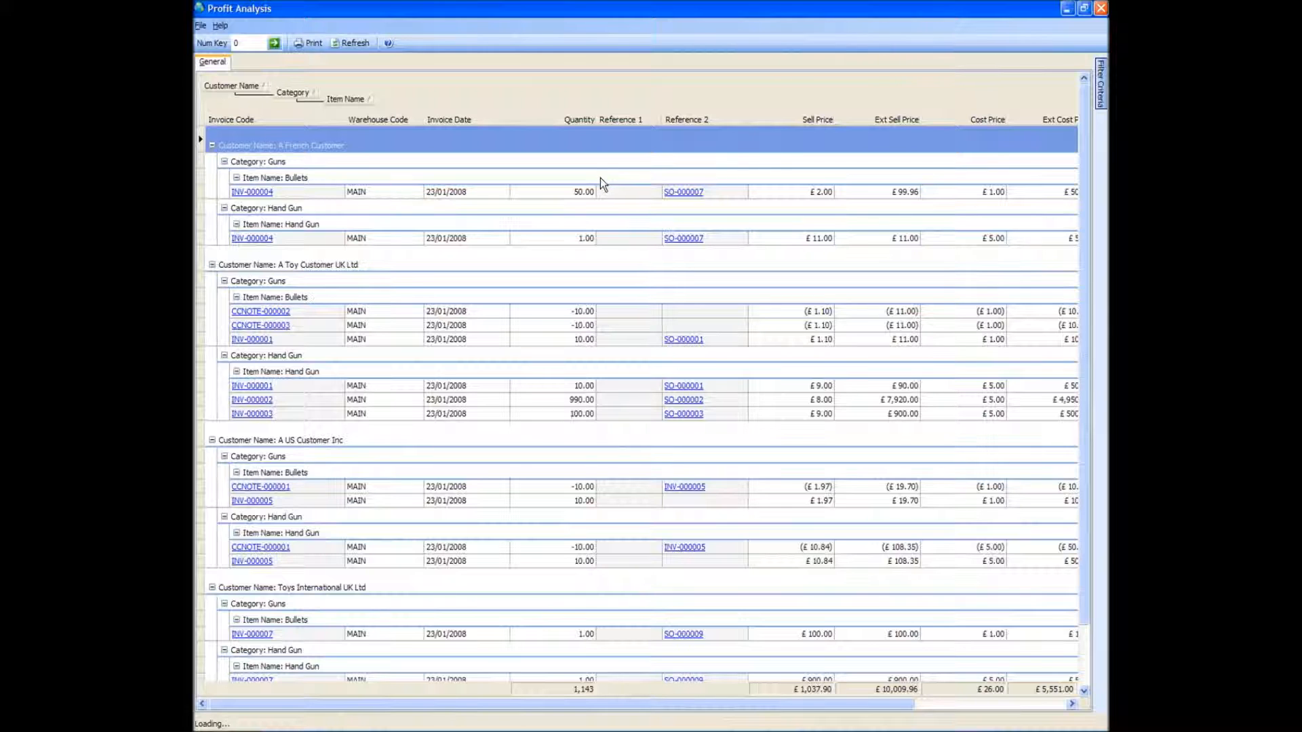
{"action": "left_click_drag", "start_coordinate": [540, 710], "coordinate": [733, 712]}
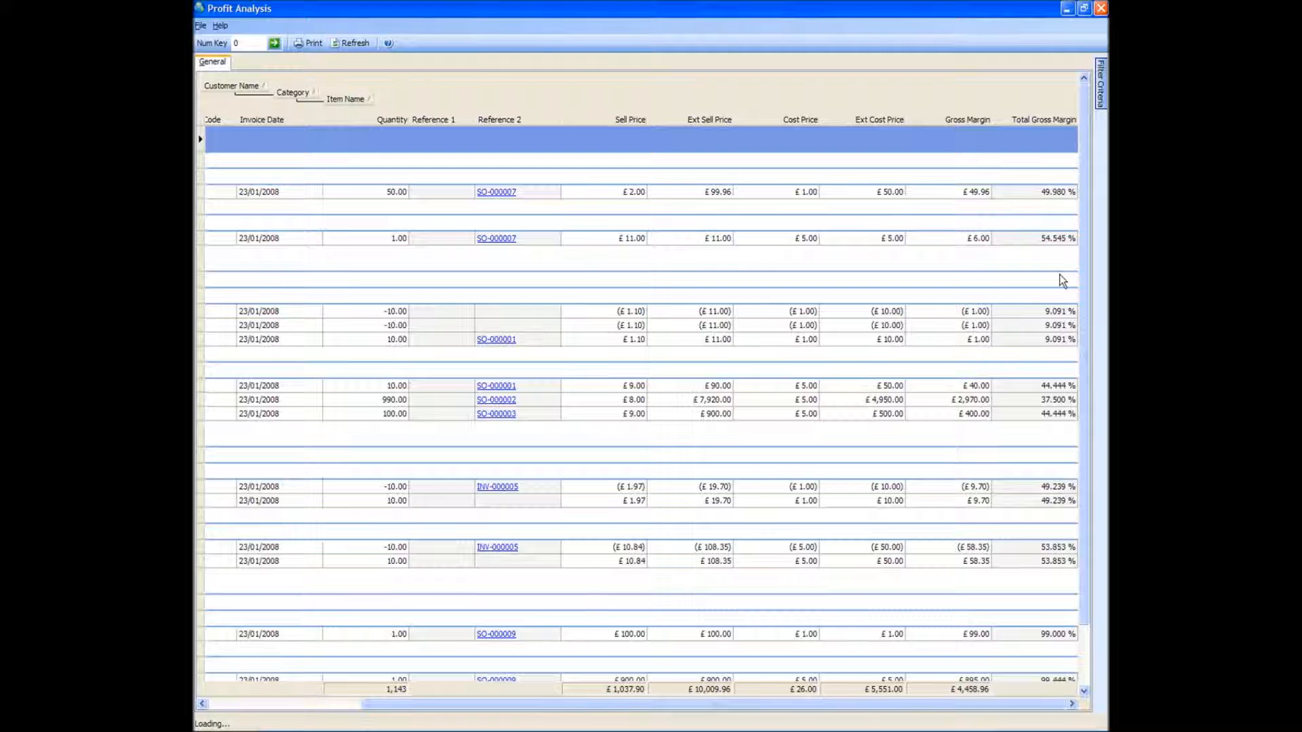
Filter the profit analysis to the customer A Toy Customer UK Ltd and collapse the filter criteria
{"action": "left_click", "coordinate": [1087, 63]}
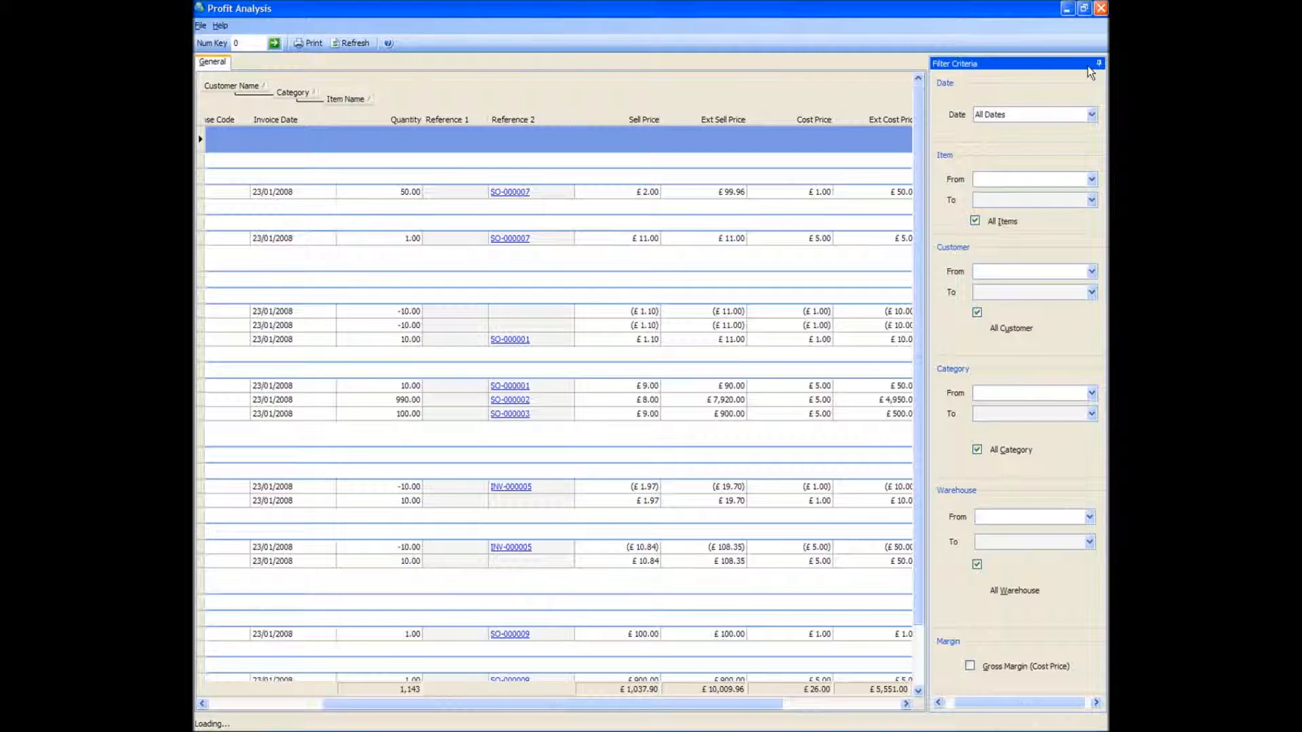
{"action": "left_click", "coordinate": [1094, 272]}
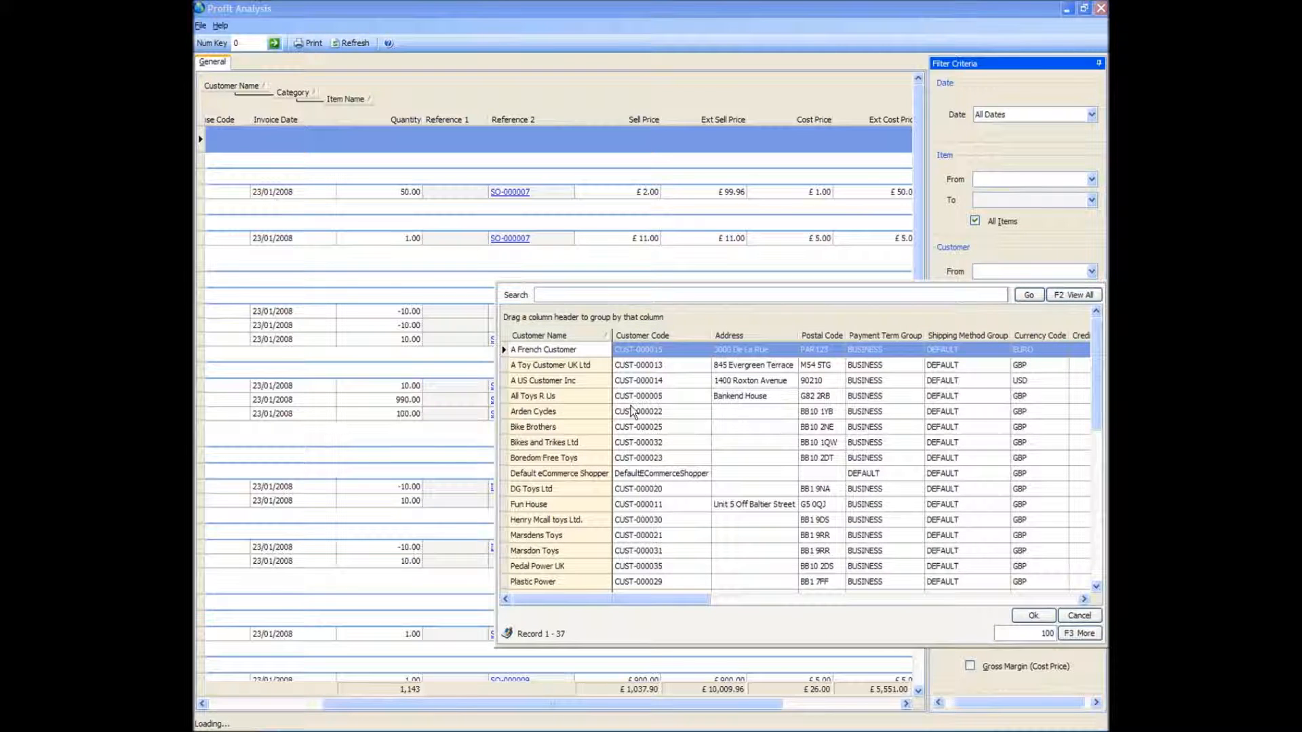
{"action": "double_click", "coordinate": [588, 364]}
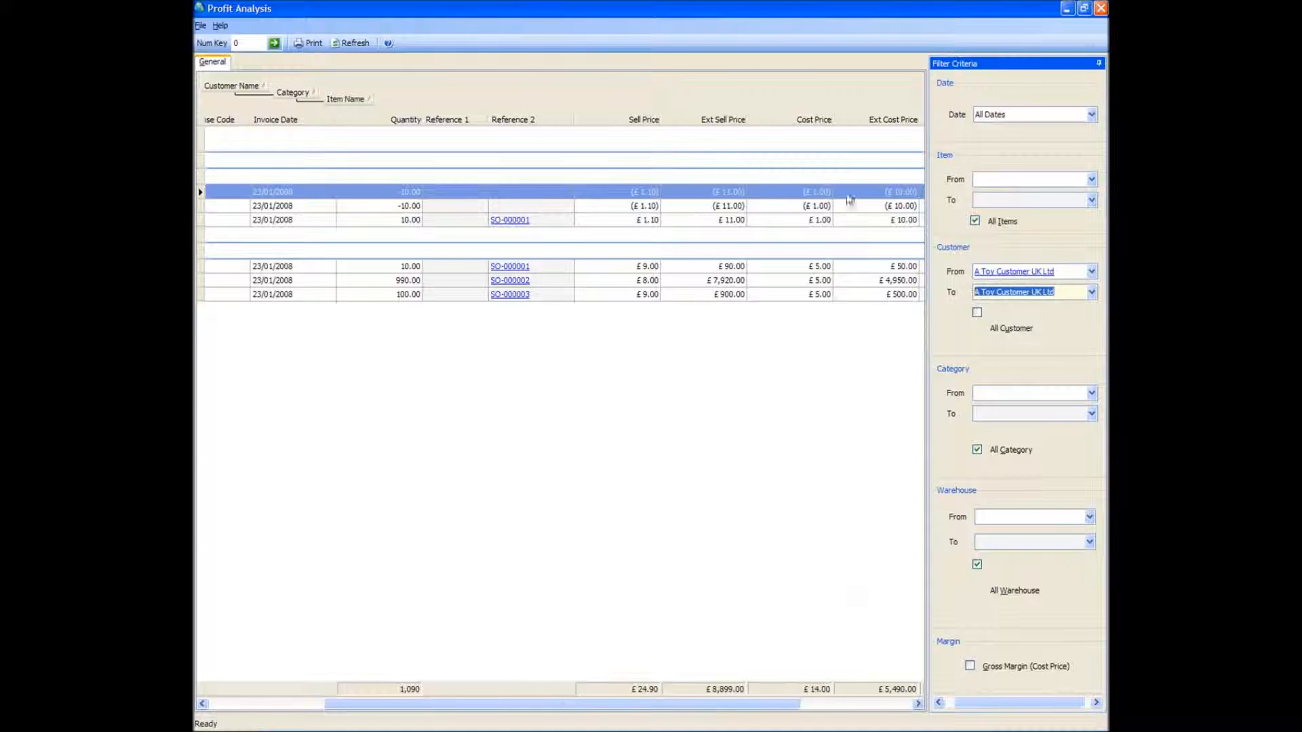
{"action": "left_click", "coordinate": [668, 473]}
{"action": "left_click", "coordinate": [1100, 64]}
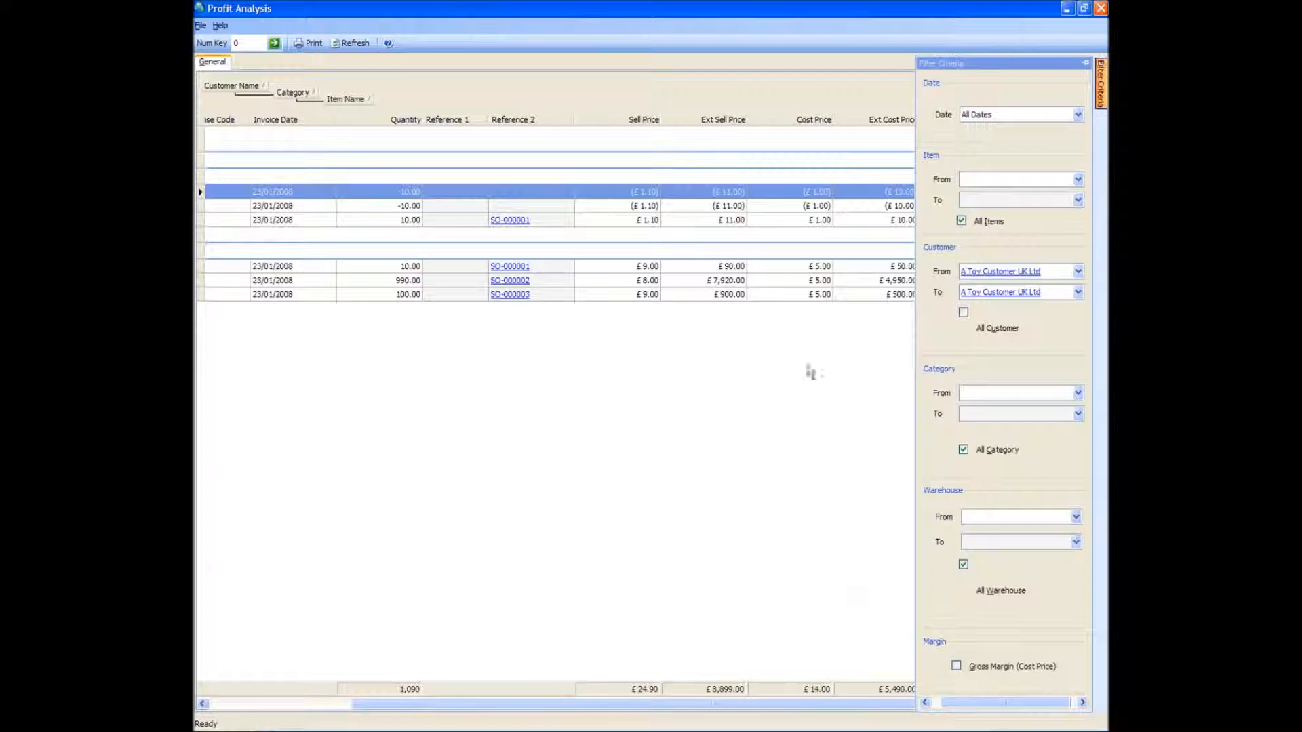